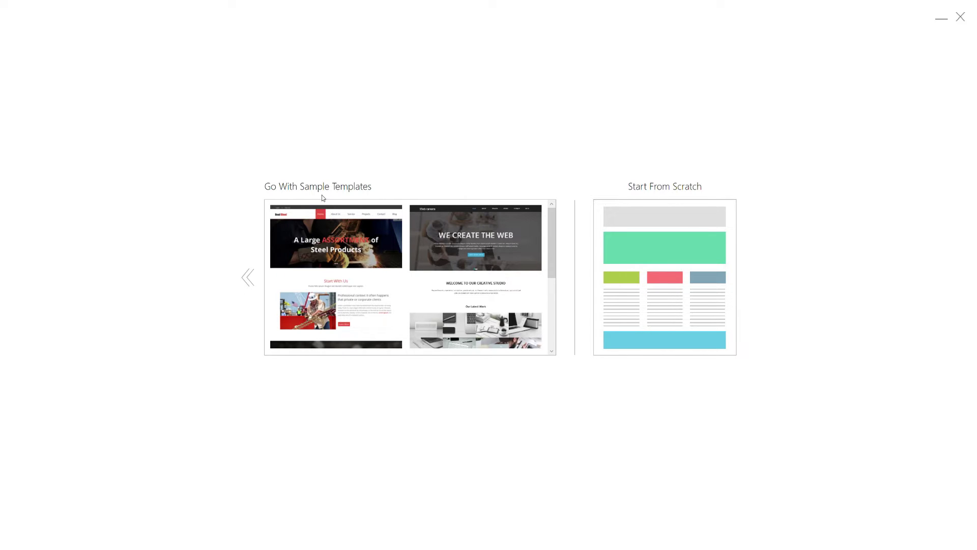
- Find the Start From Scratch option under the blank layout thumbnail
mouse_move(369, 225)
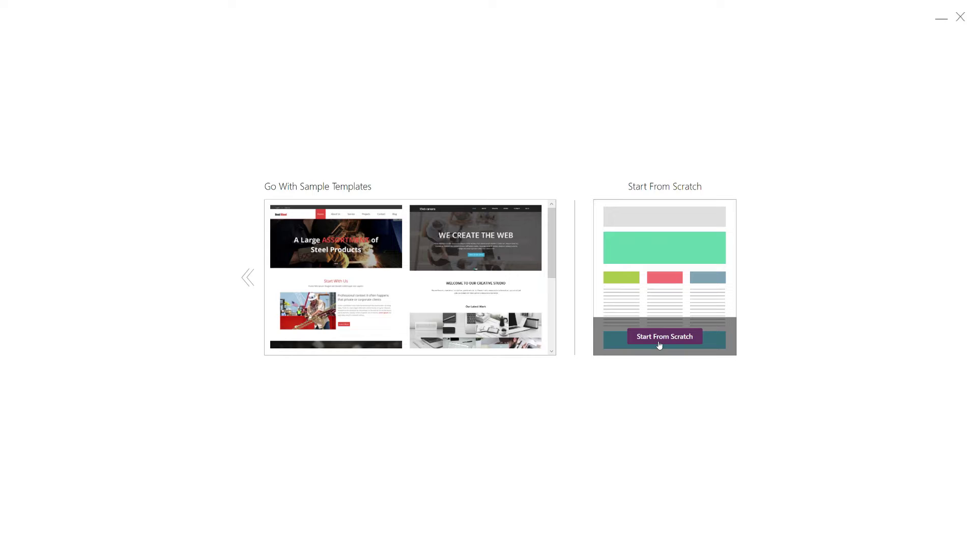
- Start from scratch and accept colour scheme 1 with the default fonts
left_click(659, 345)
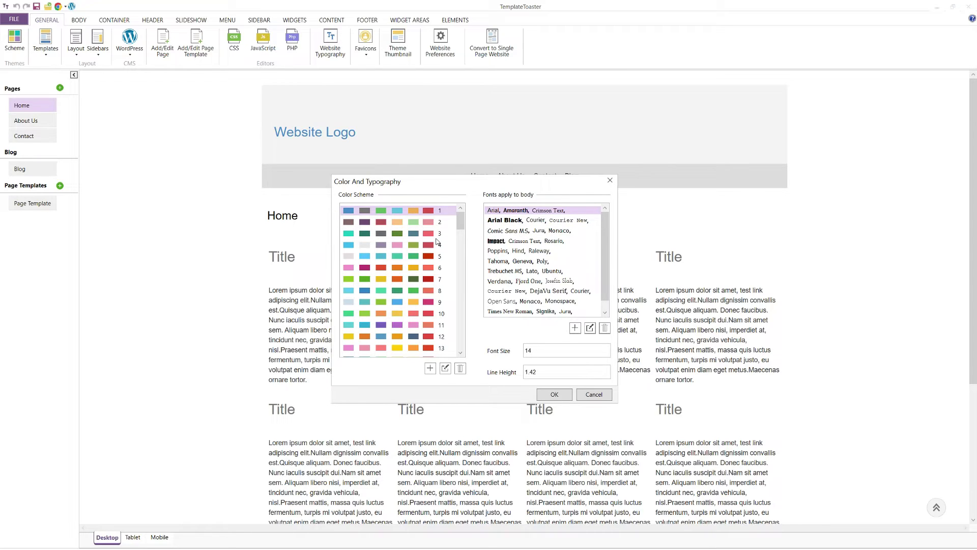
scroll(461, 224, "down", 4)
scroll(598, 248, "down", 1)
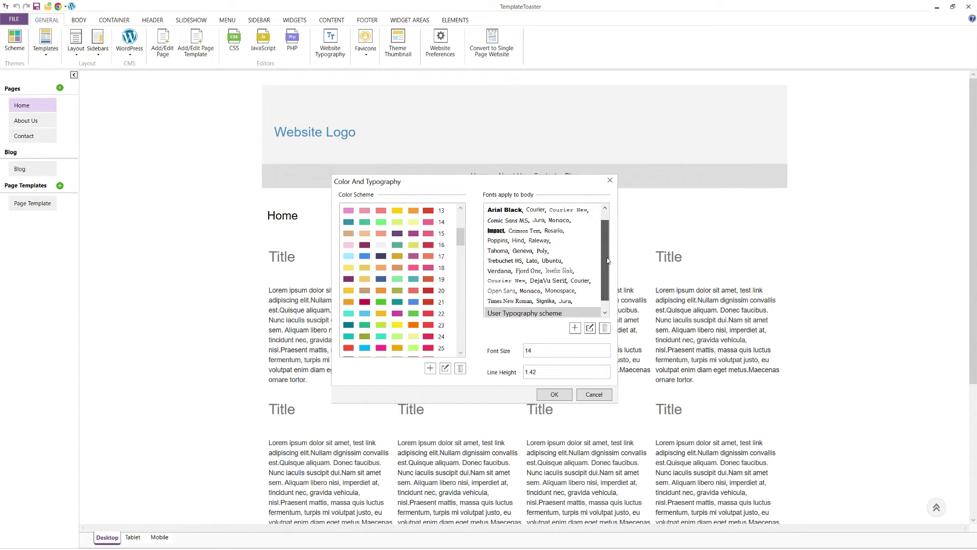
left_click(553, 393)
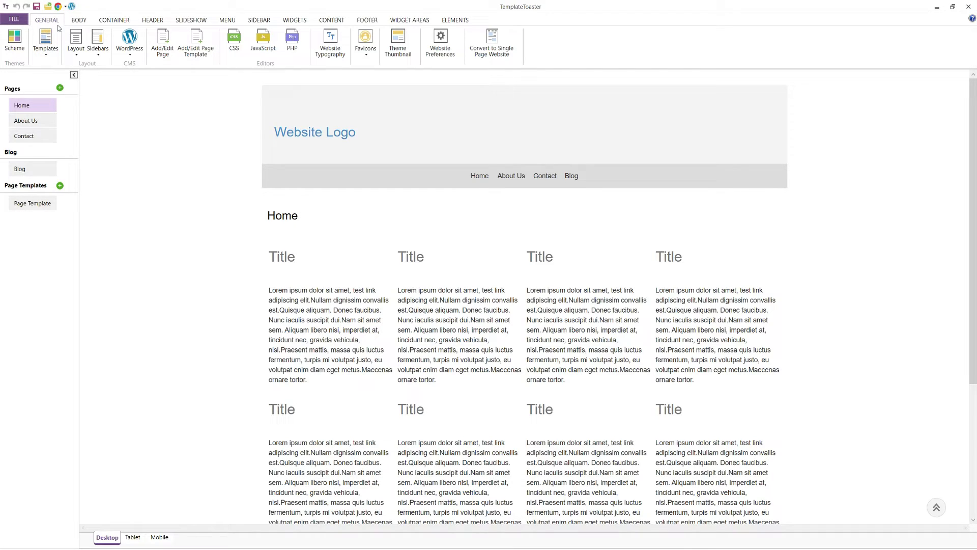
left_click(46, 54)
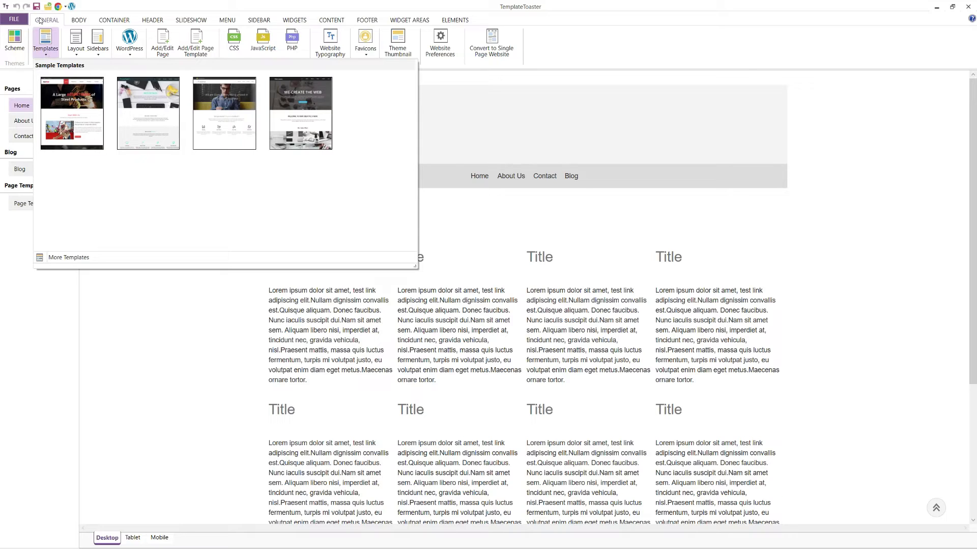
left_click(51, 54)
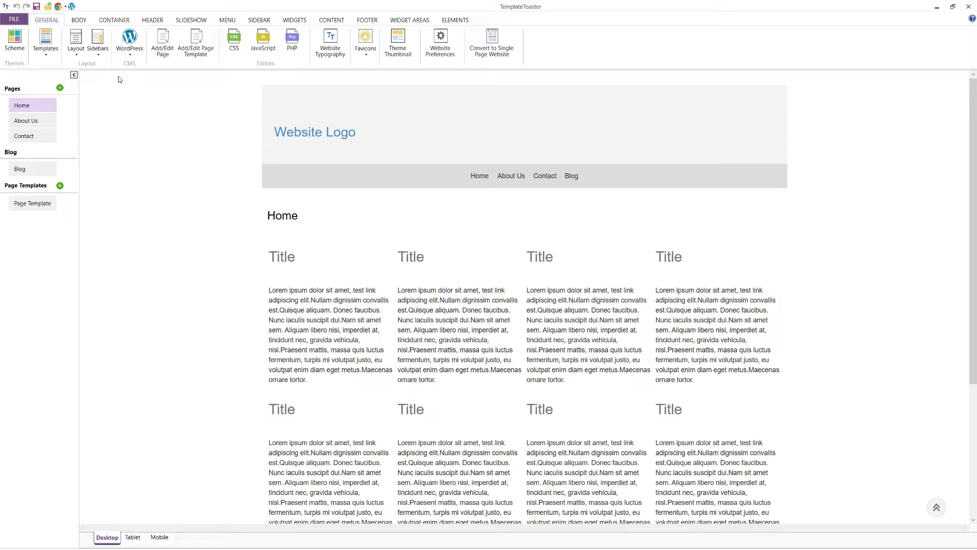
left_click(47, 51)
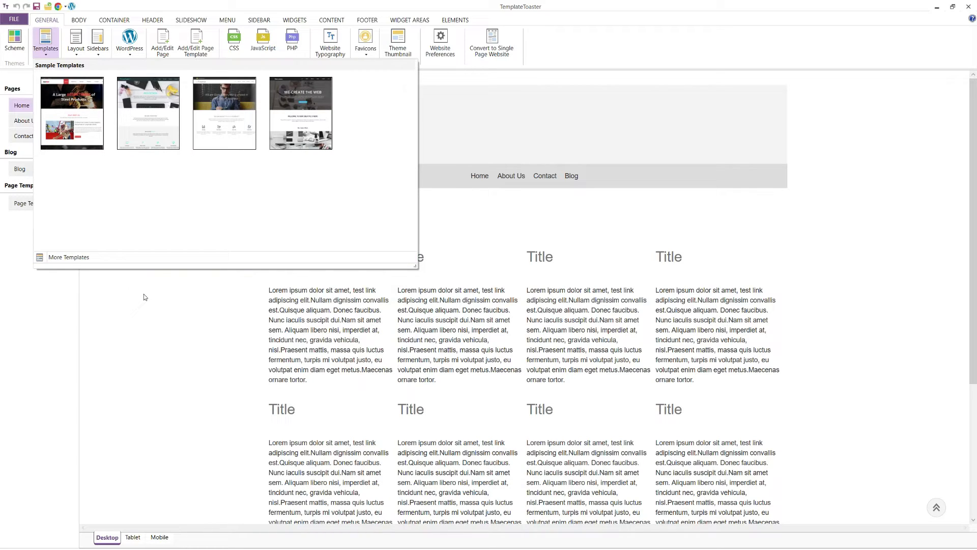
left_click_drag(415, 267, 382, 224)
left_click(349, 243)
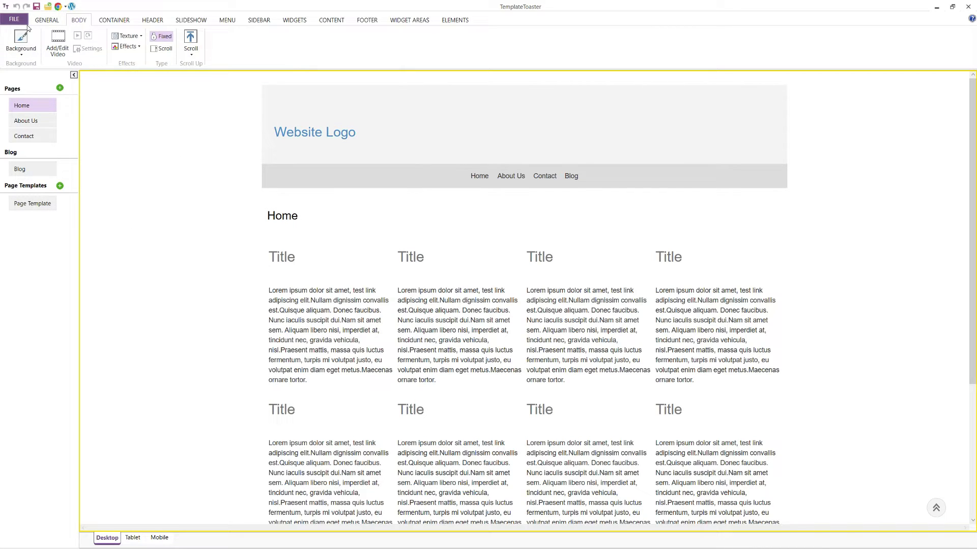
- Preview colour scheme 16, then cancel to keep the default scheme
left_click(45, 21)
left_click(15, 40)
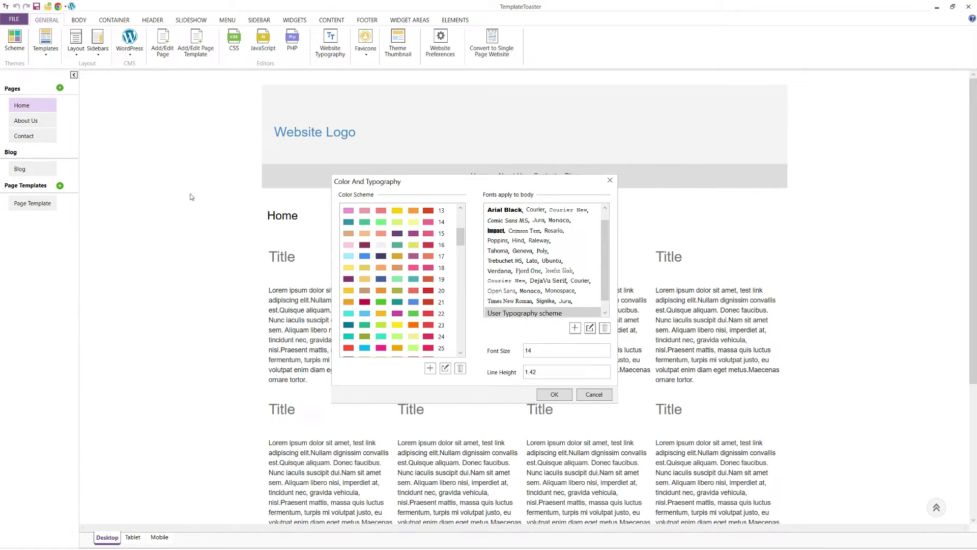
left_click(453, 246)
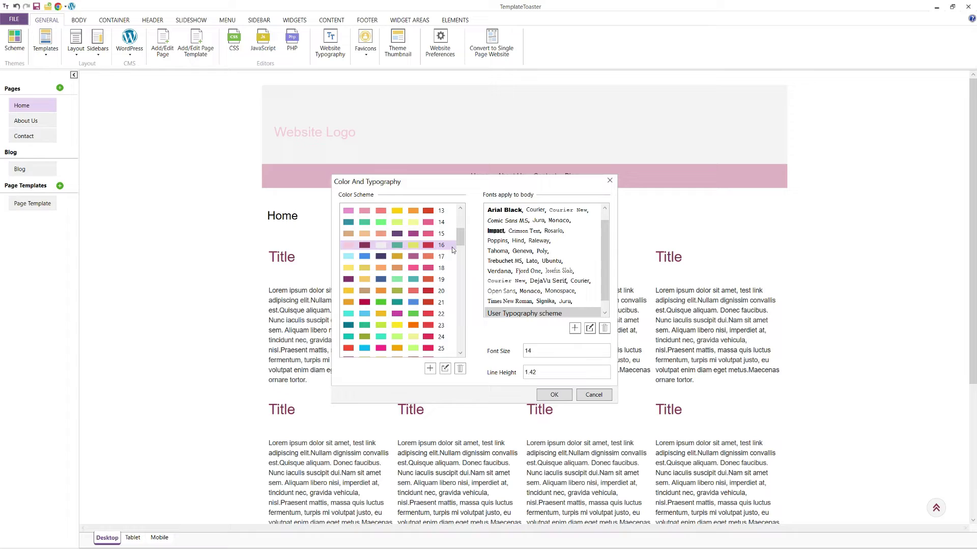
left_click_drag(458, 240, 450, 289)
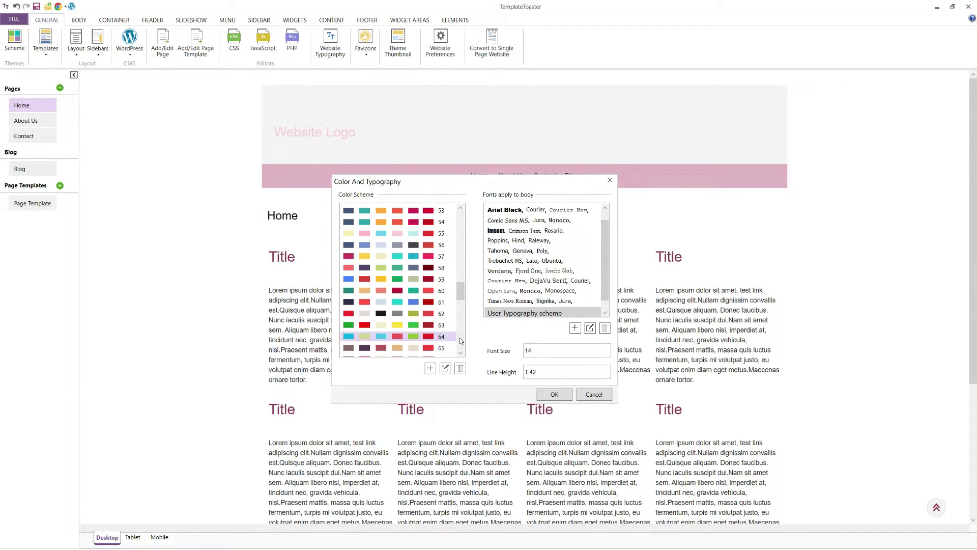
left_click(594, 394)
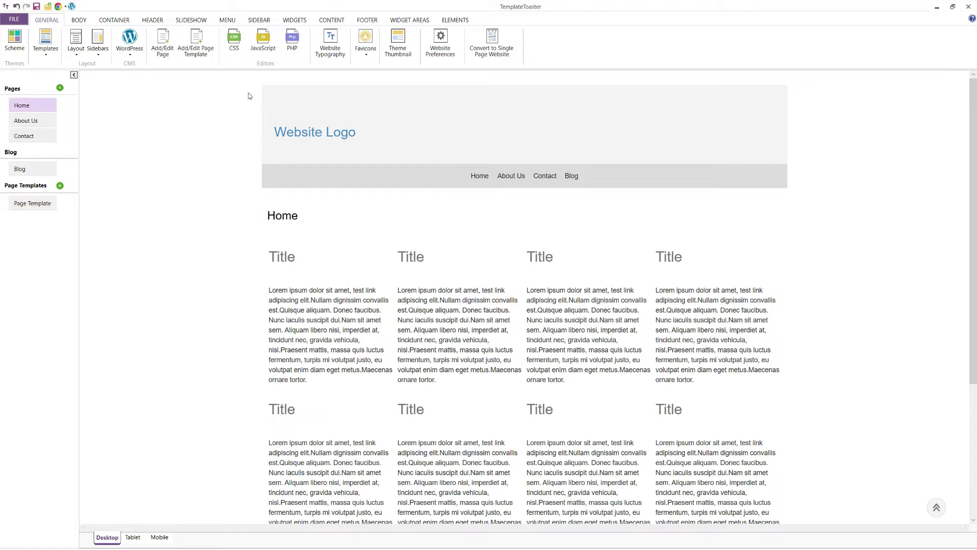
- Review the header and menu layouts, keeping the header above the menu
left_click(75, 50)
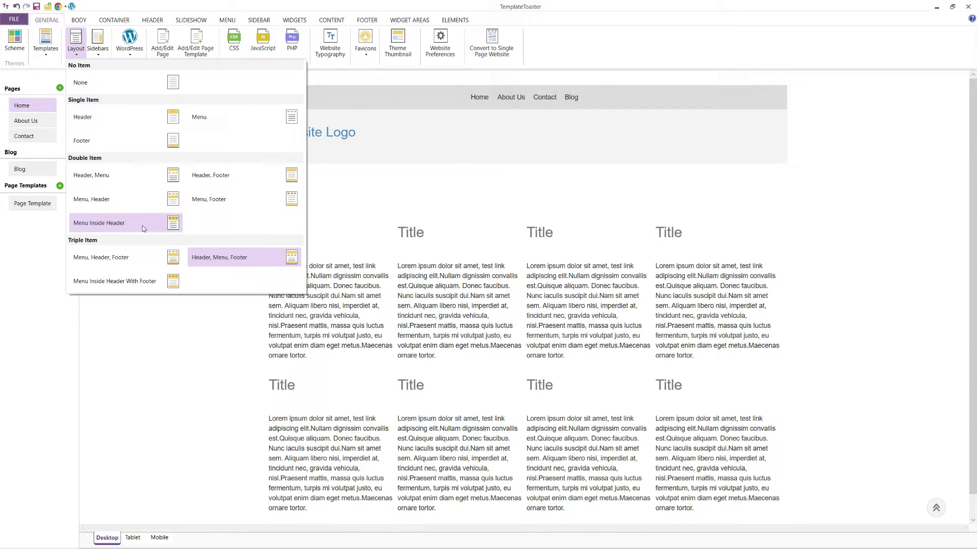
left_click(322, 144)
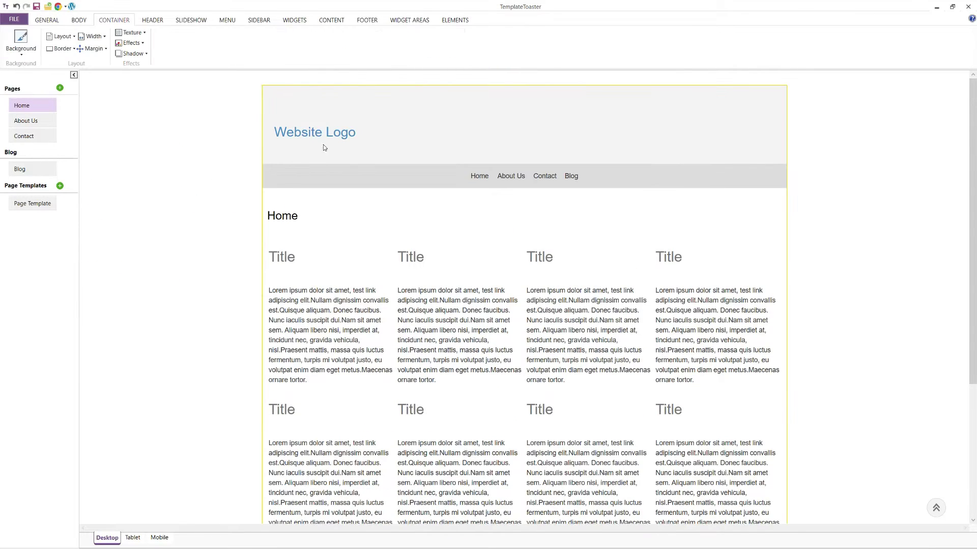
left_click(47, 20)
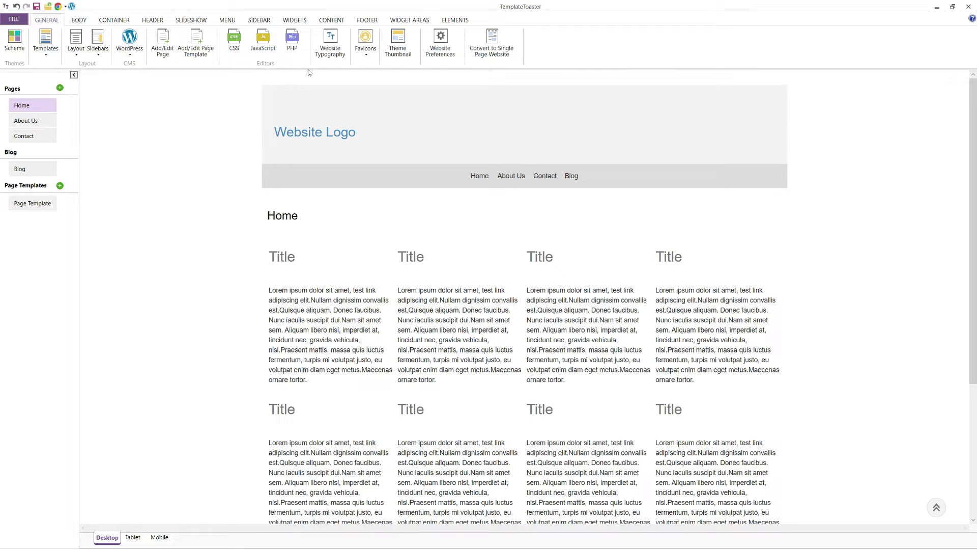
- Give the page body a dark grey background
left_click(80, 21)
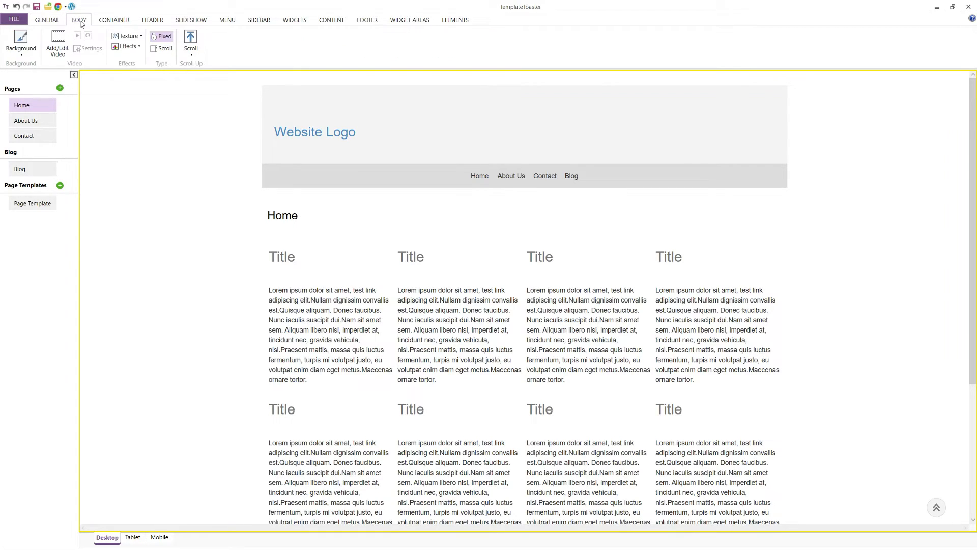
left_click(23, 54)
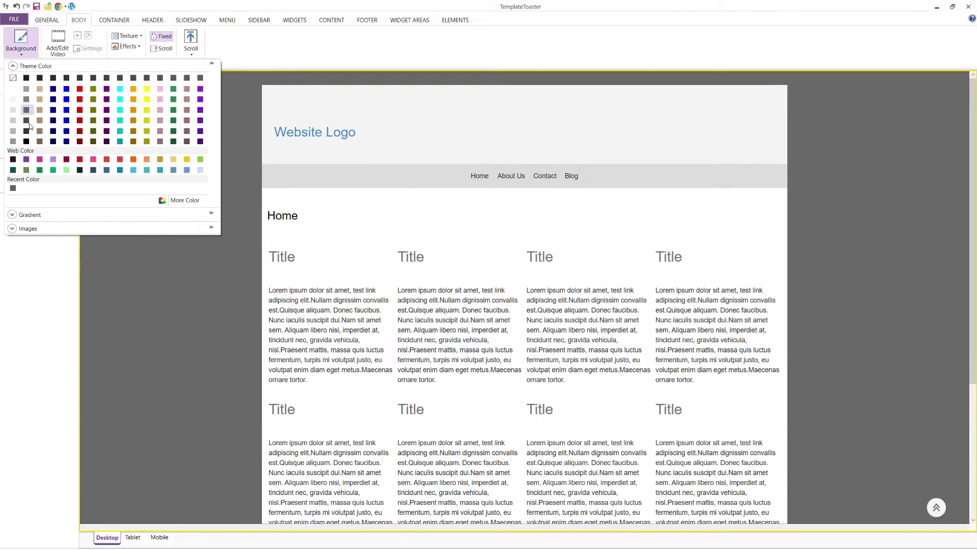
left_click(30, 214)
left_click(28, 233)
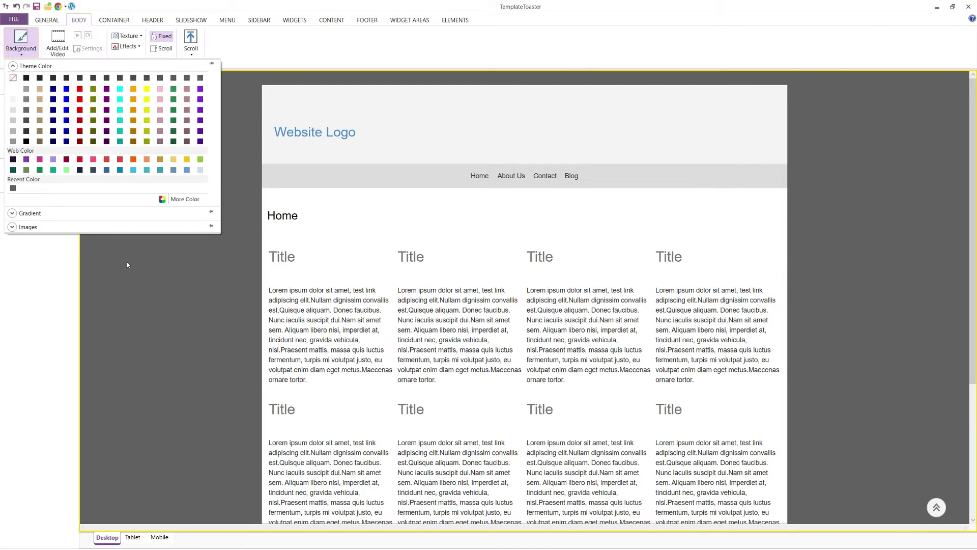
left_click(88, 120)
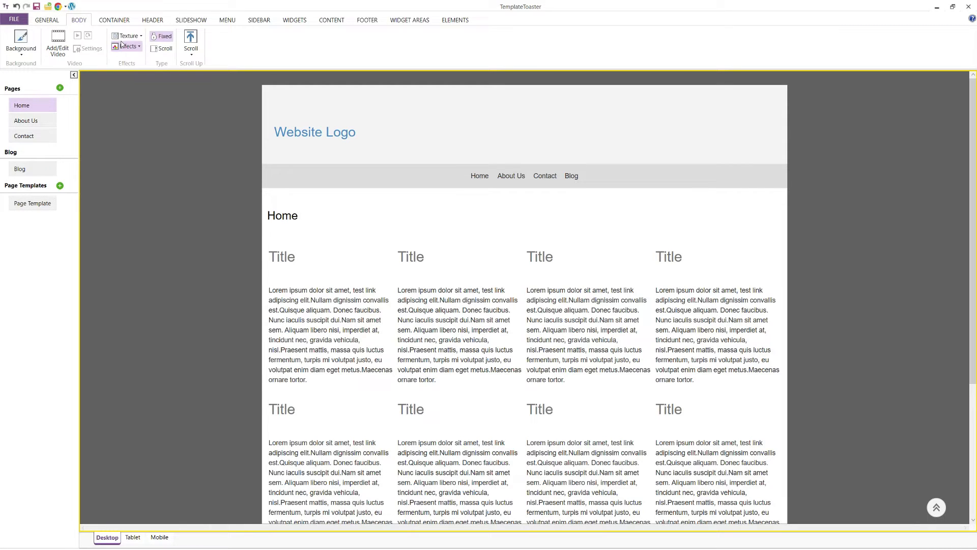
- Make the body background scroll and use the second scroll-to-top arrow icon
left_click(156, 51)
left_click(191, 46)
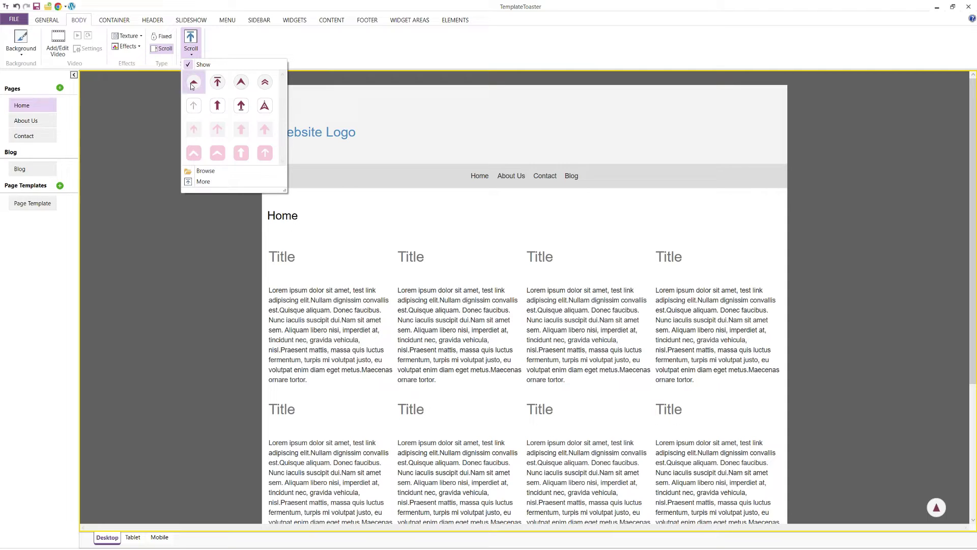
left_click(225, 83)
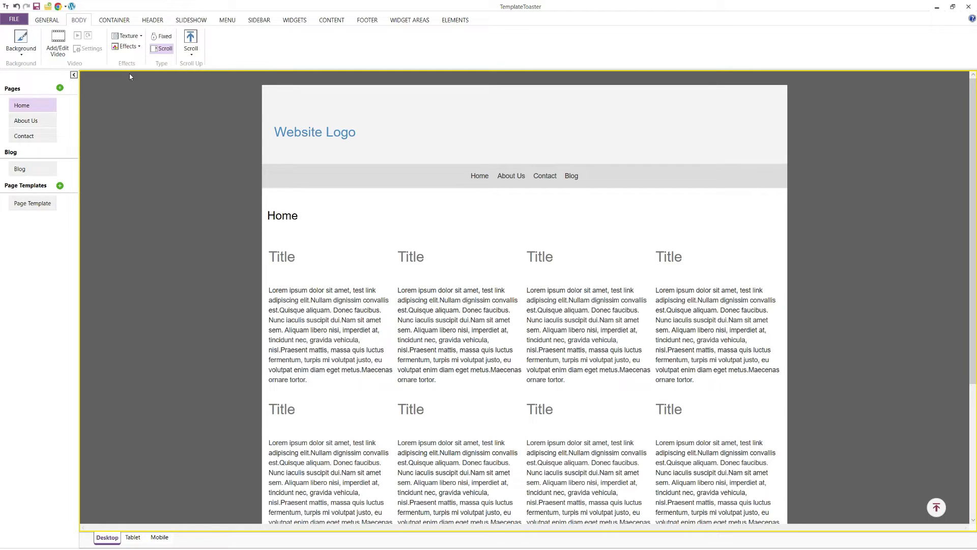
left_click(111, 19)
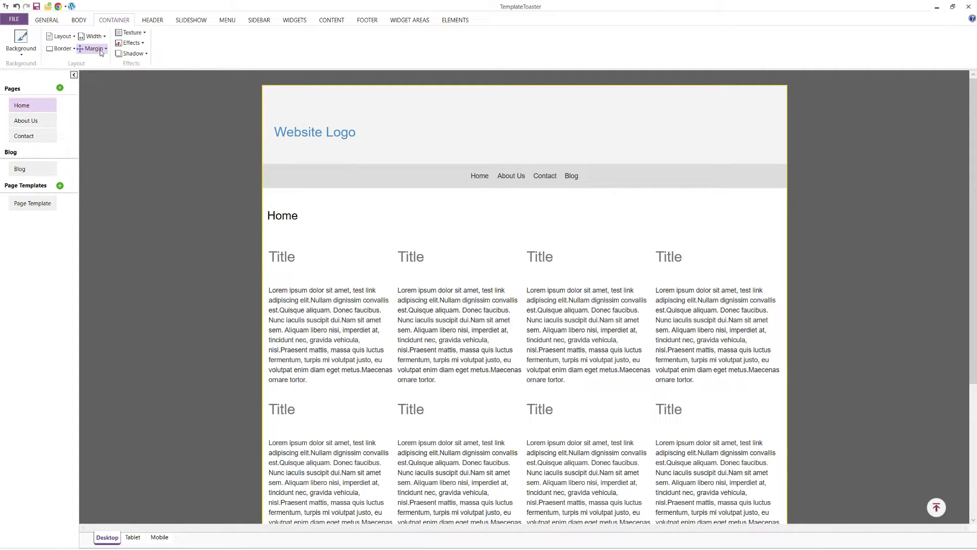
left_click(144, 32)
left_click(143, 42)
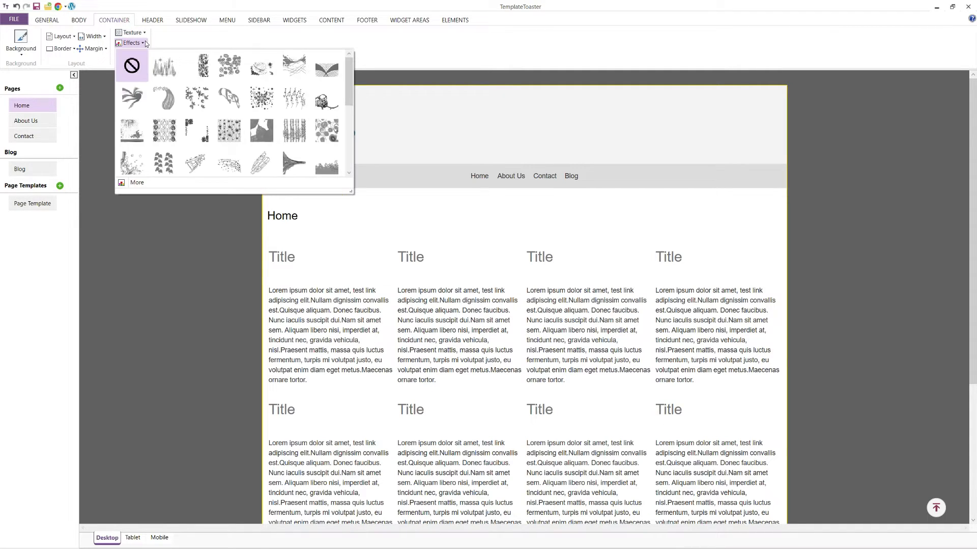
left_click(144, 43)
left_click(145, 53)
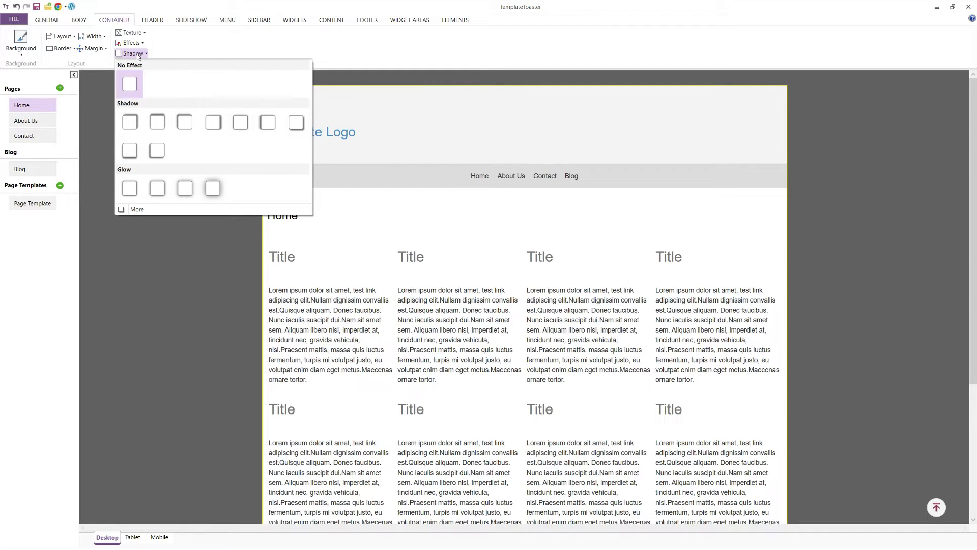
left_click(251, 82)
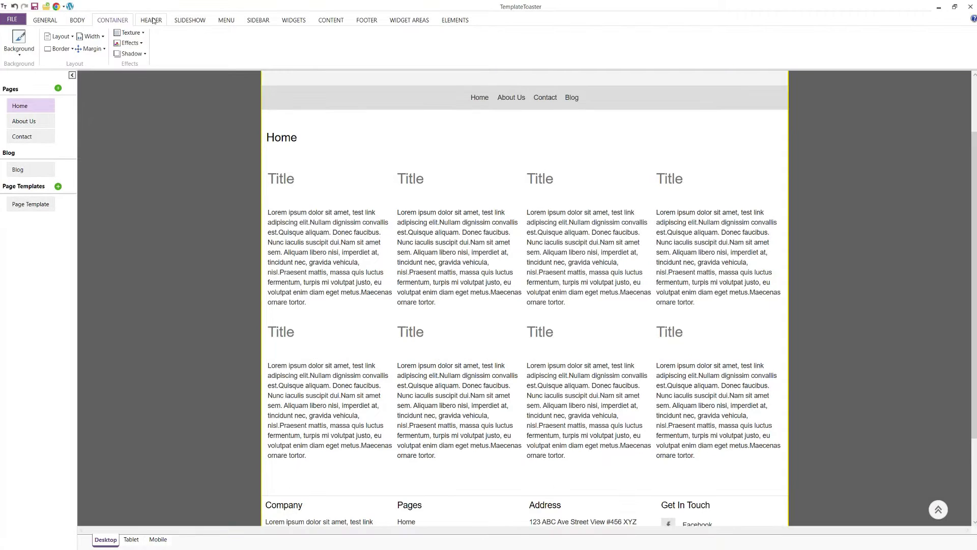
- Set the flower-crown girl picture as the header image, leaving presets and colours unchanged
left_click(152, 20)
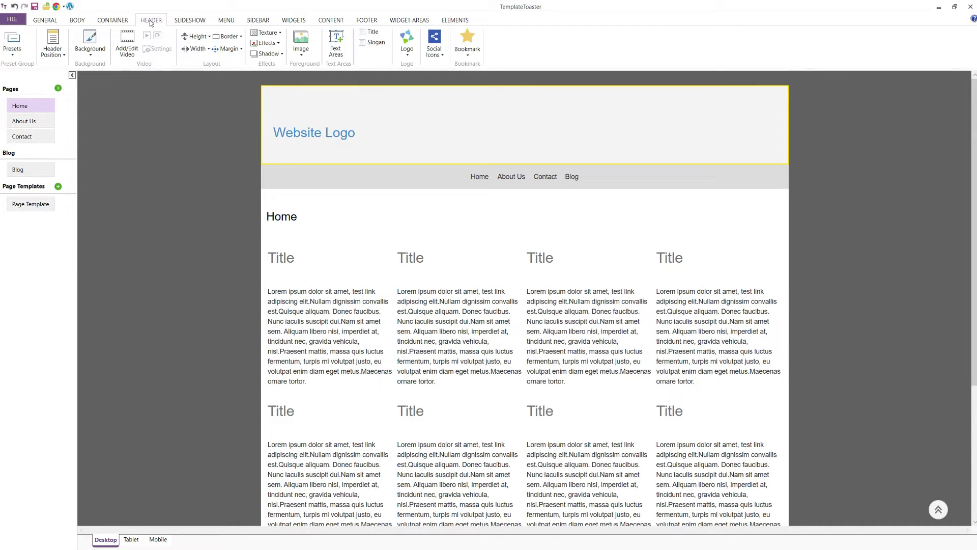
left_click(13, 51)
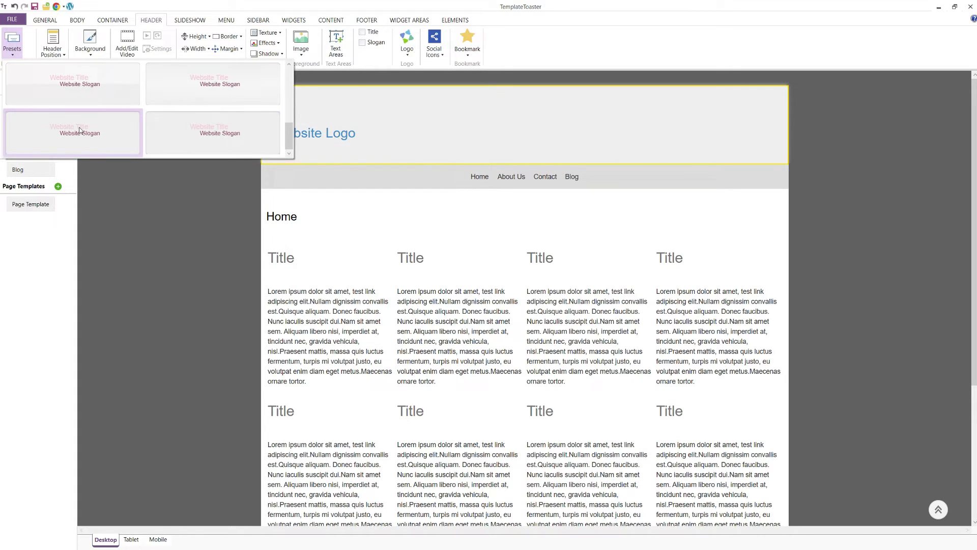
scroll(292, 106, "up", 3)
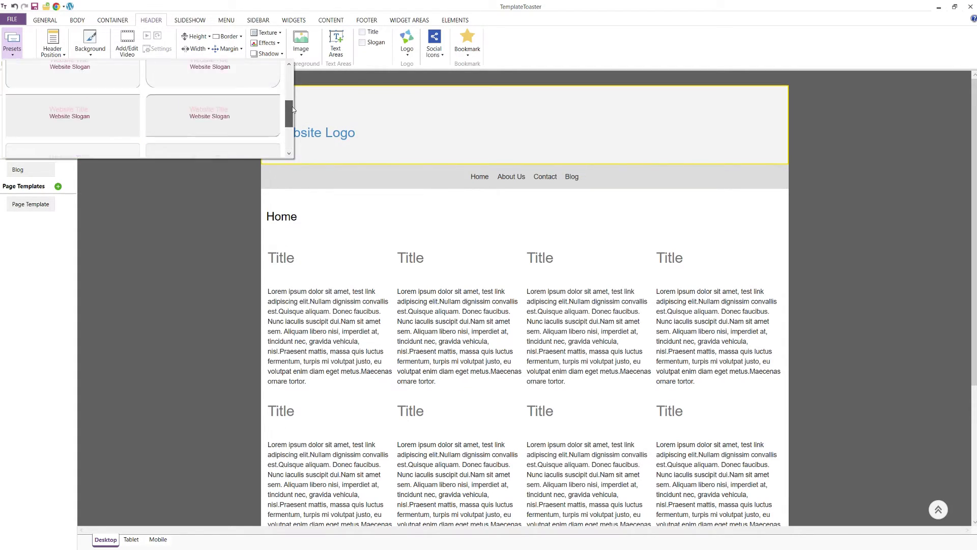
left_click(93, 134)
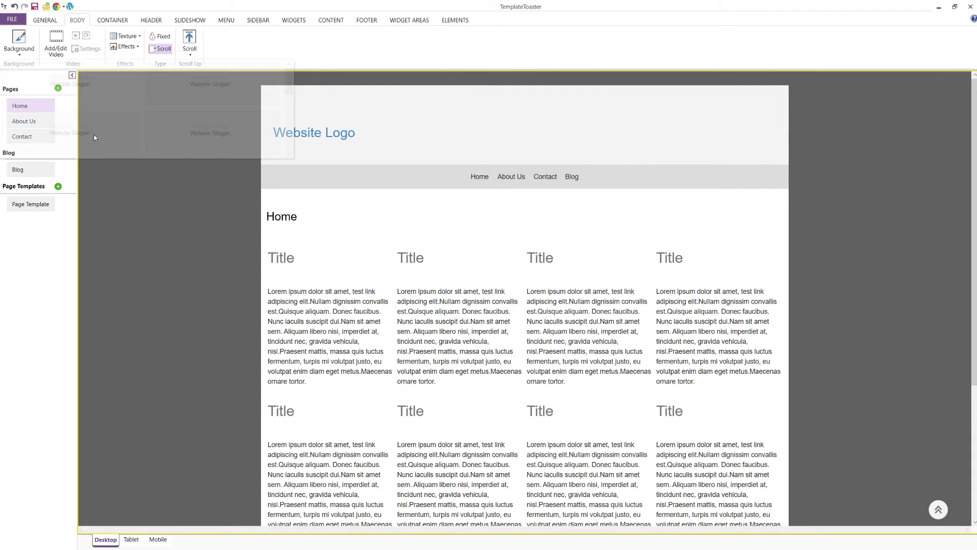
left_click(151, 20)
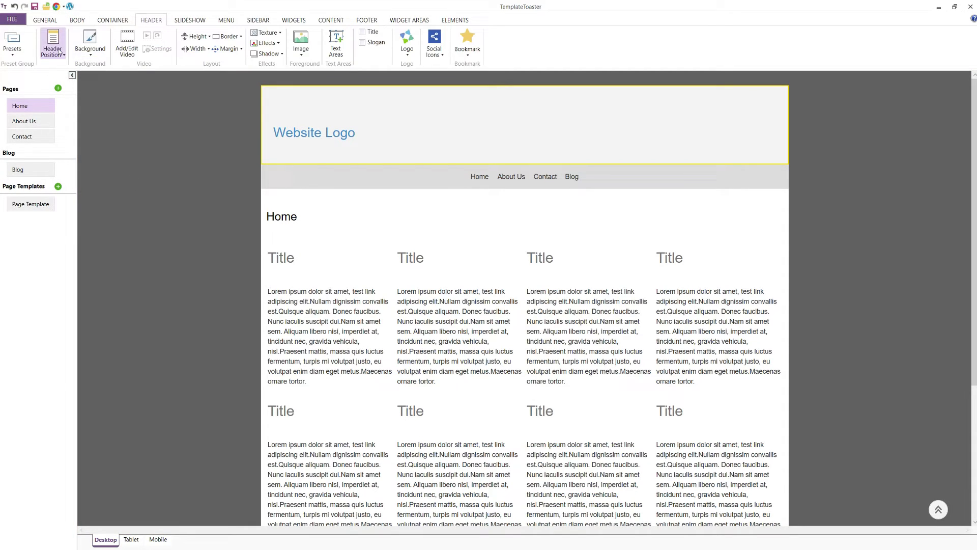
left_click(91, 54)
left_click(94, 57)
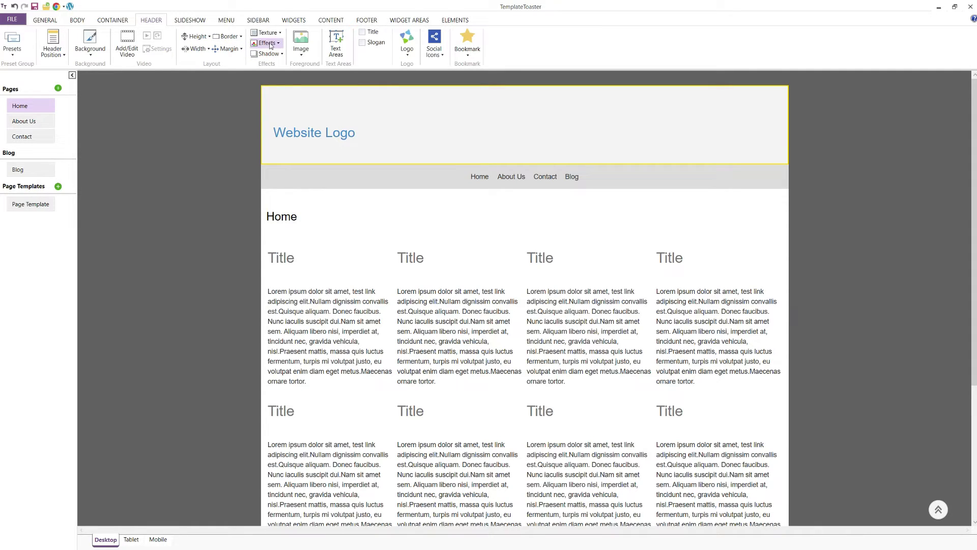
left_click(297, 51)
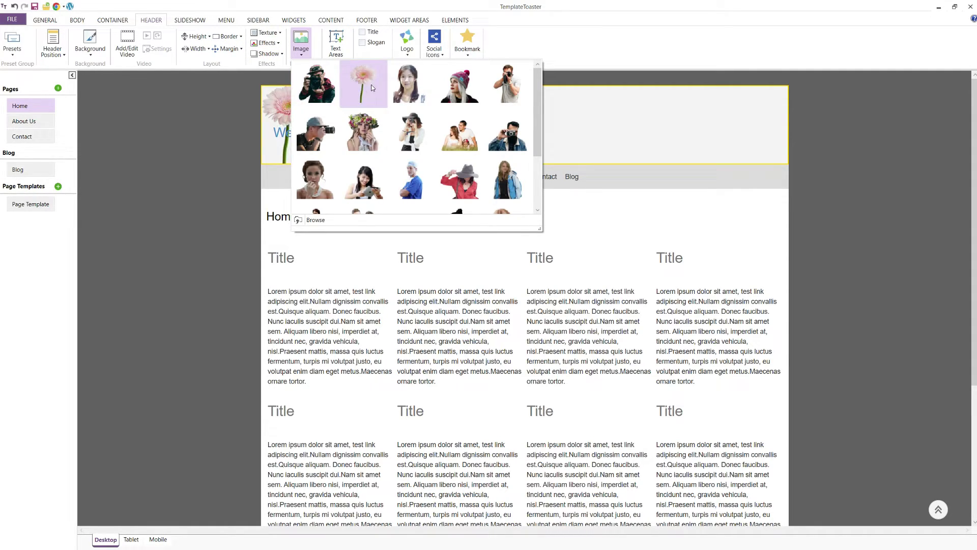
left_click(365, 132)
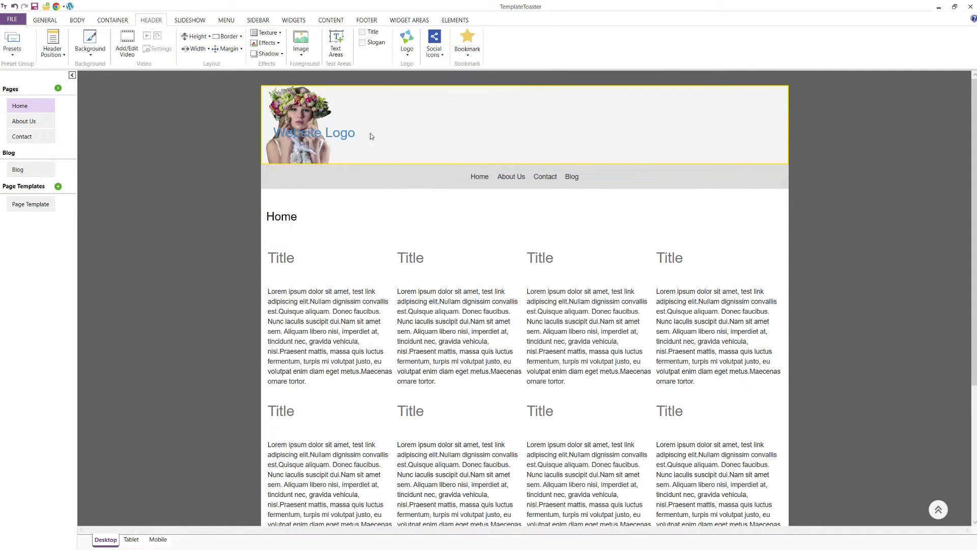
- Add a header text area right of the logo picture and type 'asdas'
left_click(337, 45)
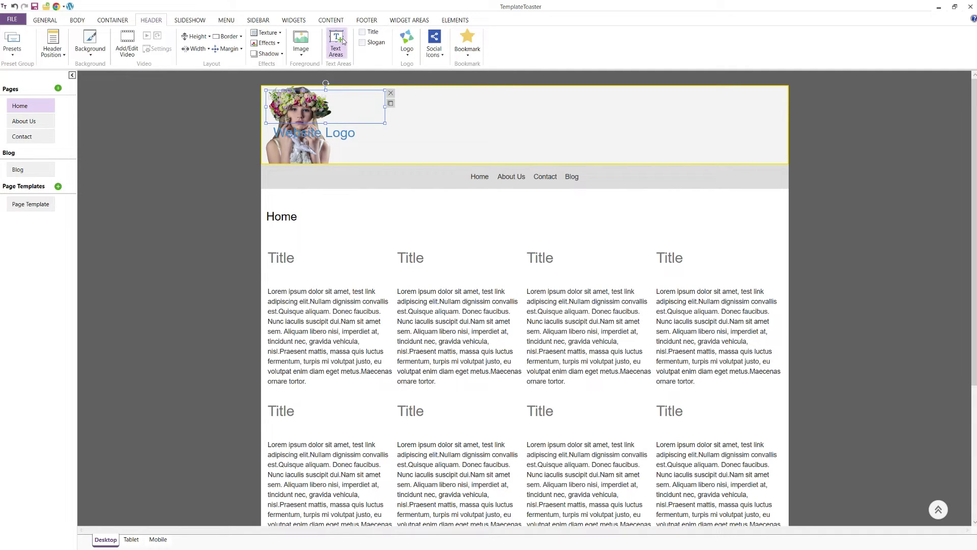
left_click_drag(351, 108, 472, 123)
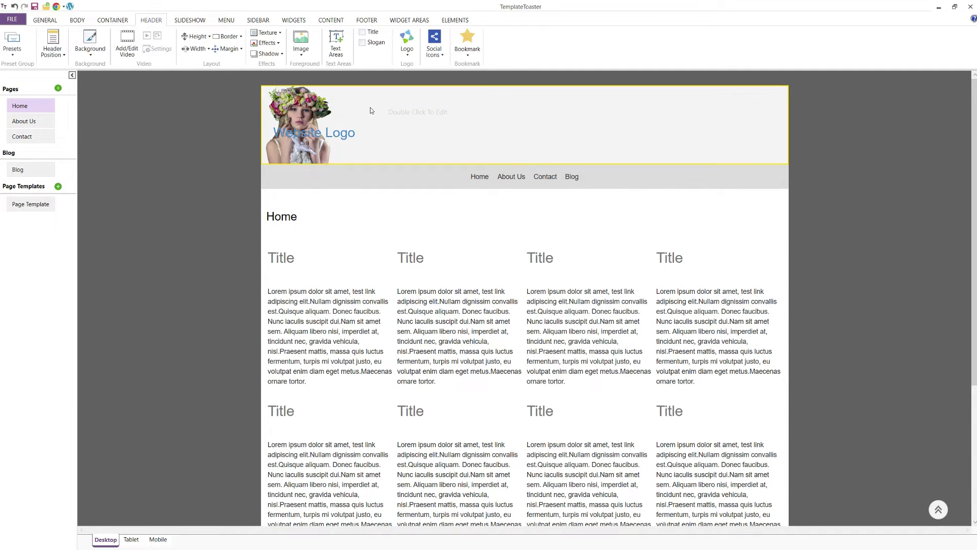
double_click(405, 112)
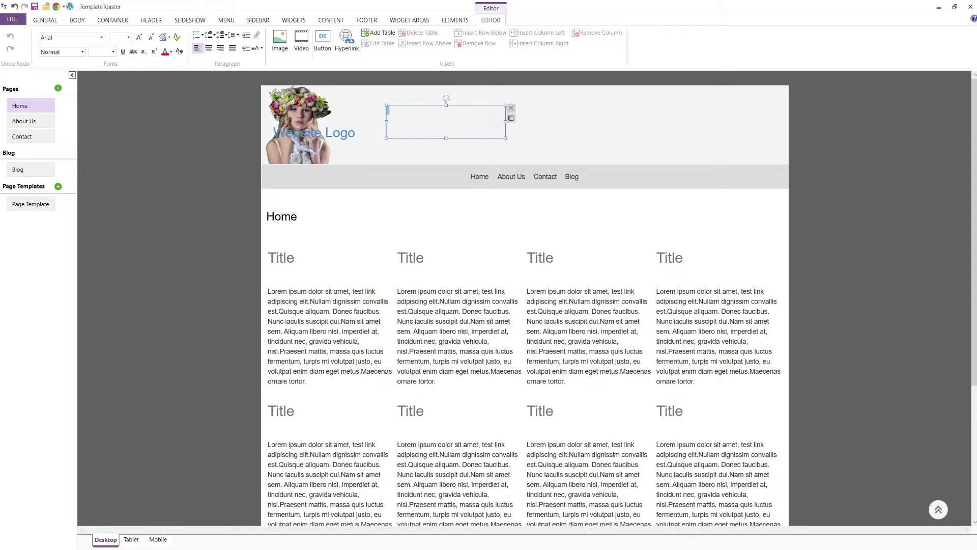
type("asdas")
- Keep the Normal font style and centre-align the text area's text
left_click(100, 38)
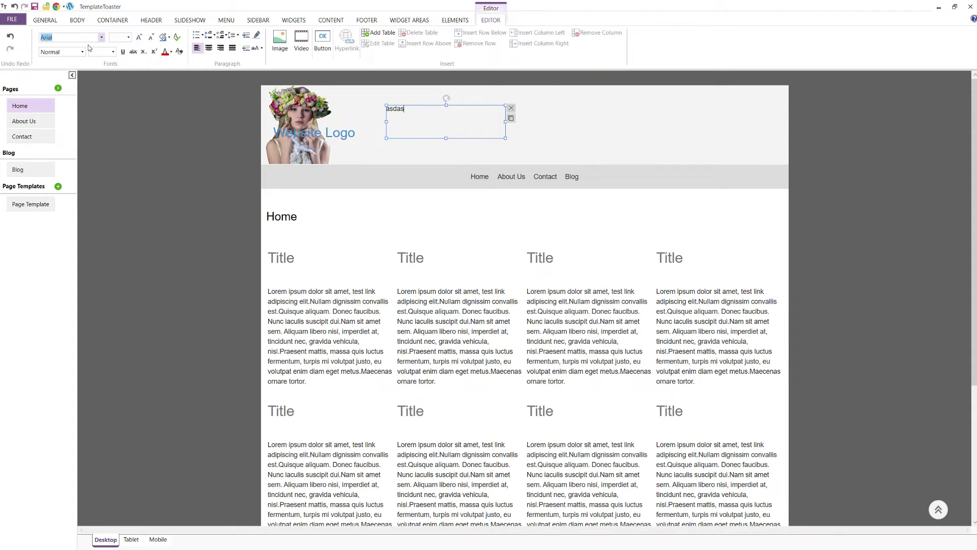
left_click(82, 52)
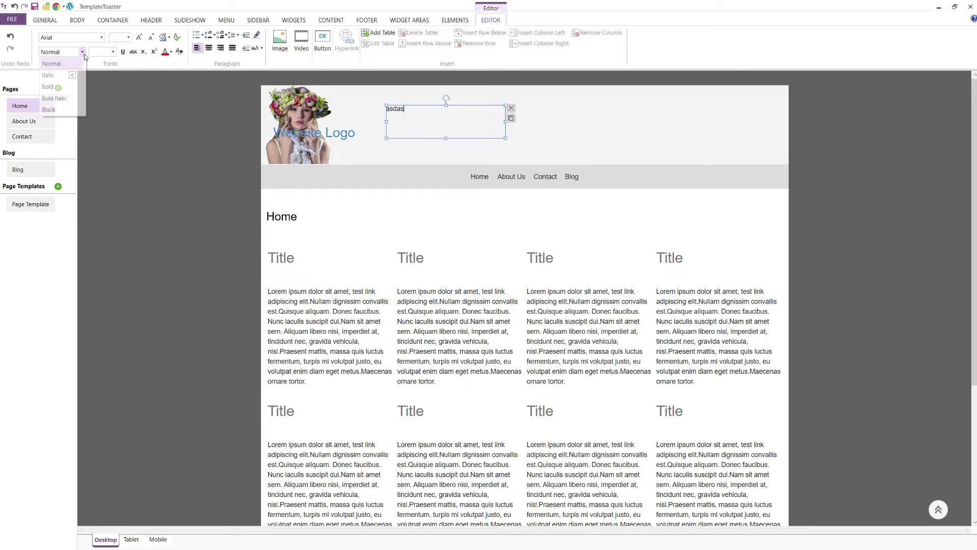
left_click(83, 54)
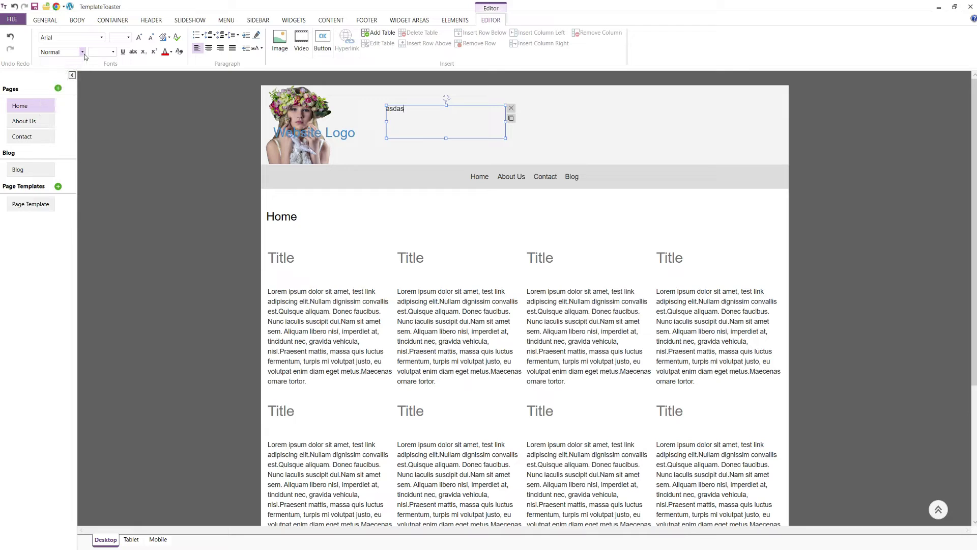
left_click(285, 54)
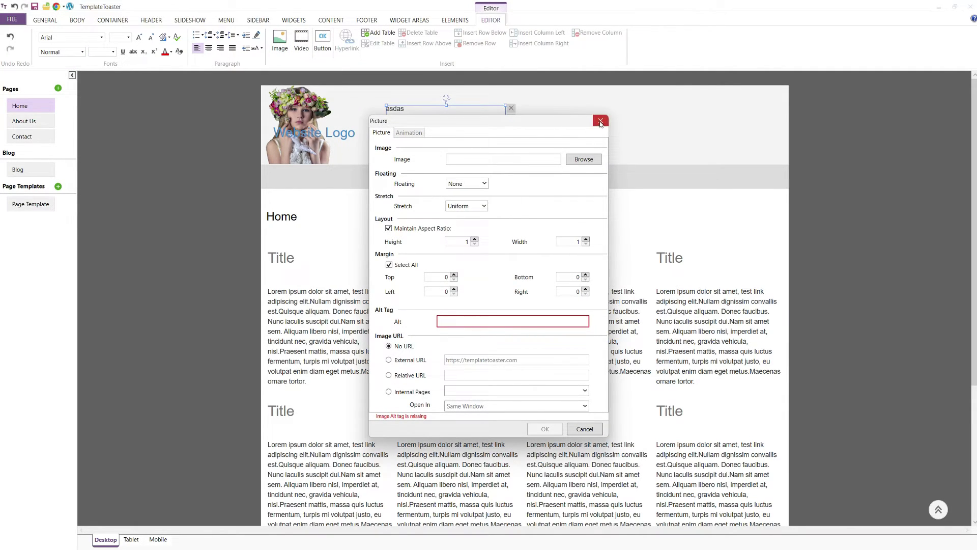
left_click(601, 122)
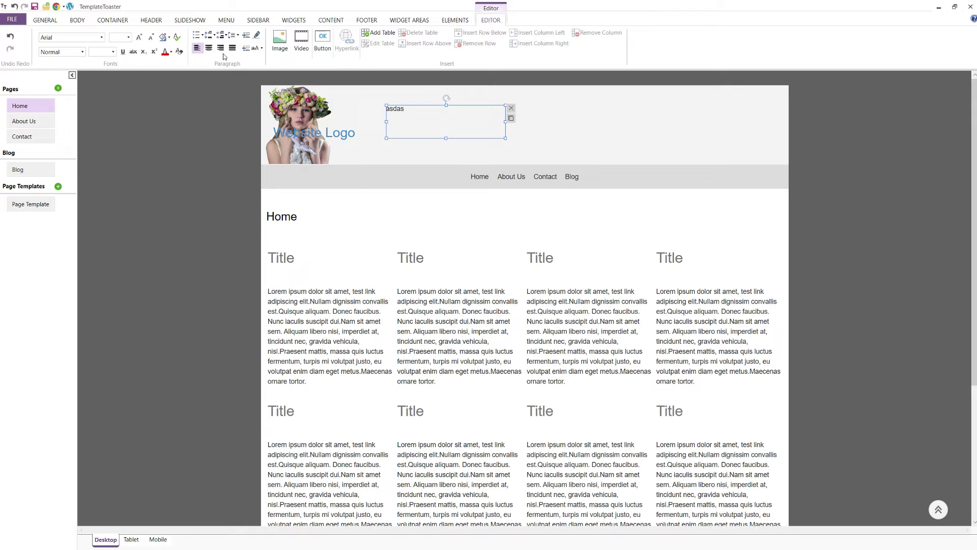
left_click(208, 48)
- Finish the text area and turn on the slideshow above the header
left_click(203, 98)
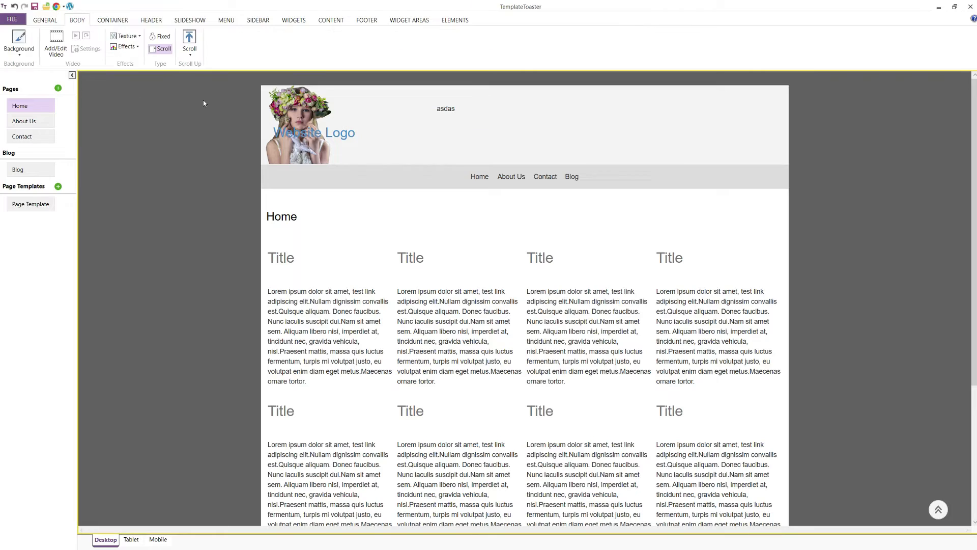
left_click(190, 20)
left_click(7, 32)
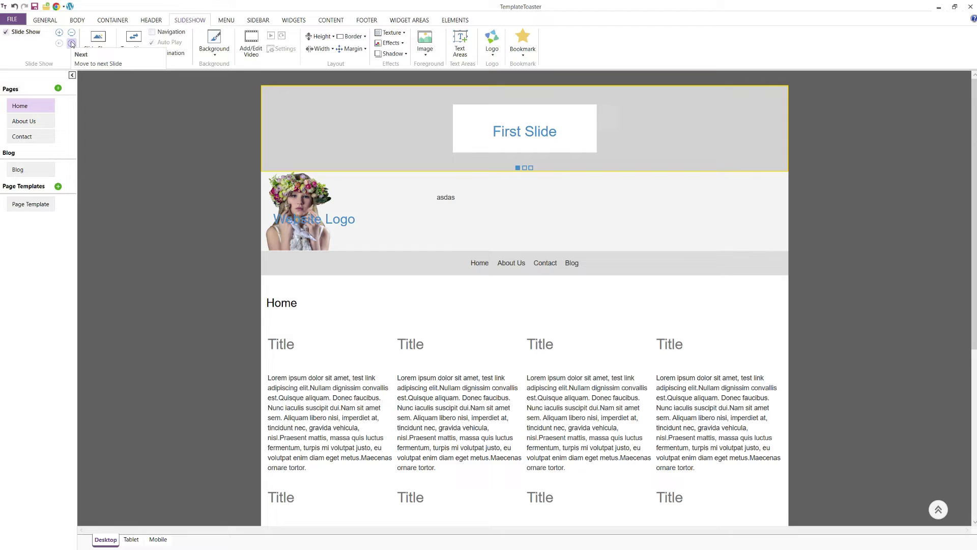
- Review slideshow position, background, border and image options, leaving them unchanged
left_click(100, 53)
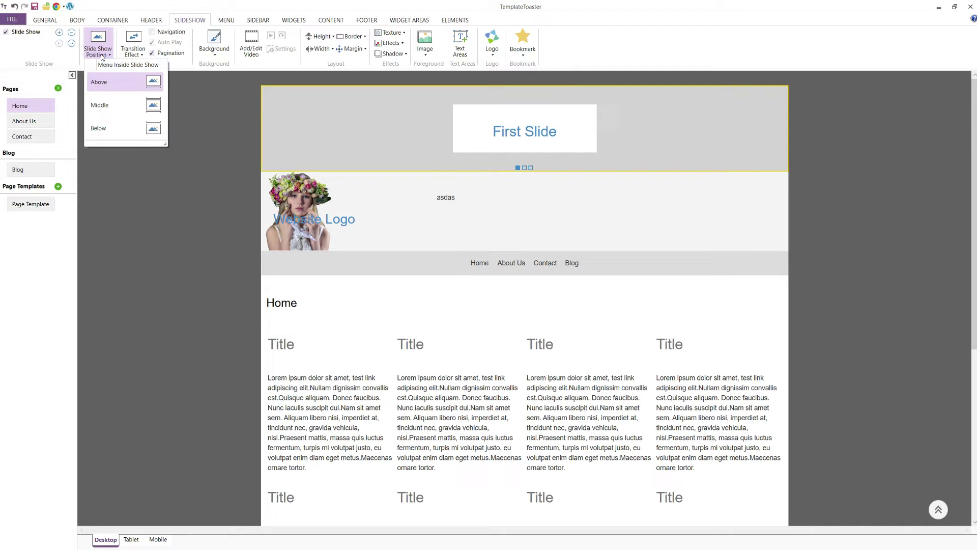
left_click(214, 51)
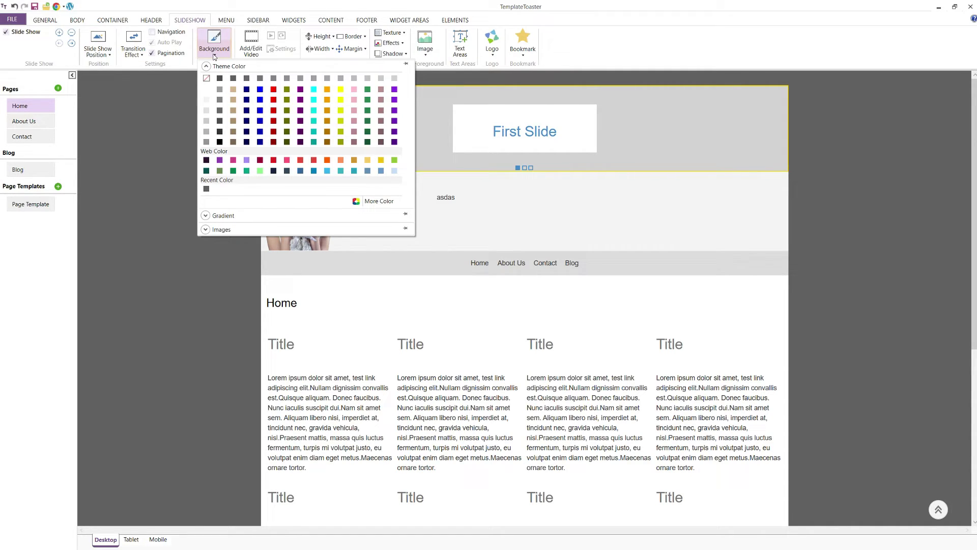
left_click(214, 55)
left_click(349, 38)
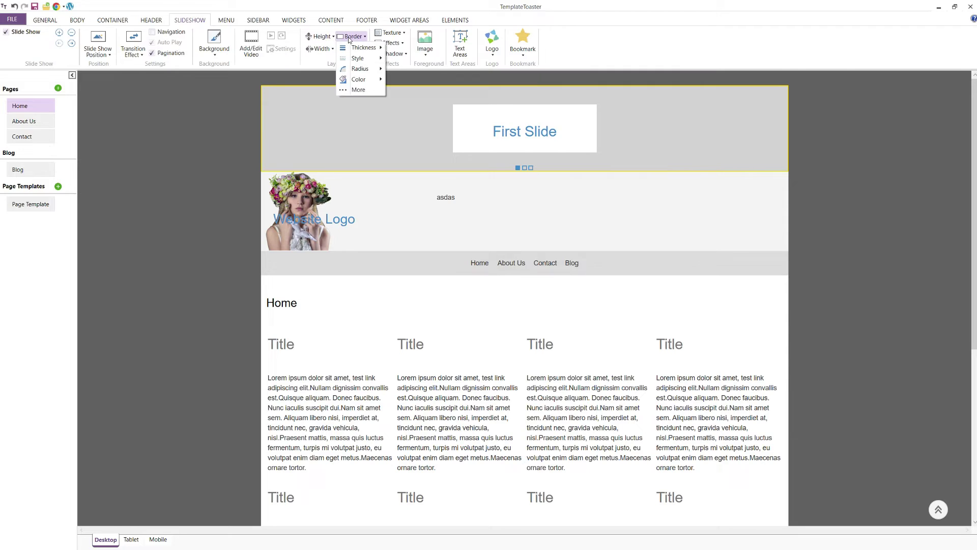
left_click(314, 68)
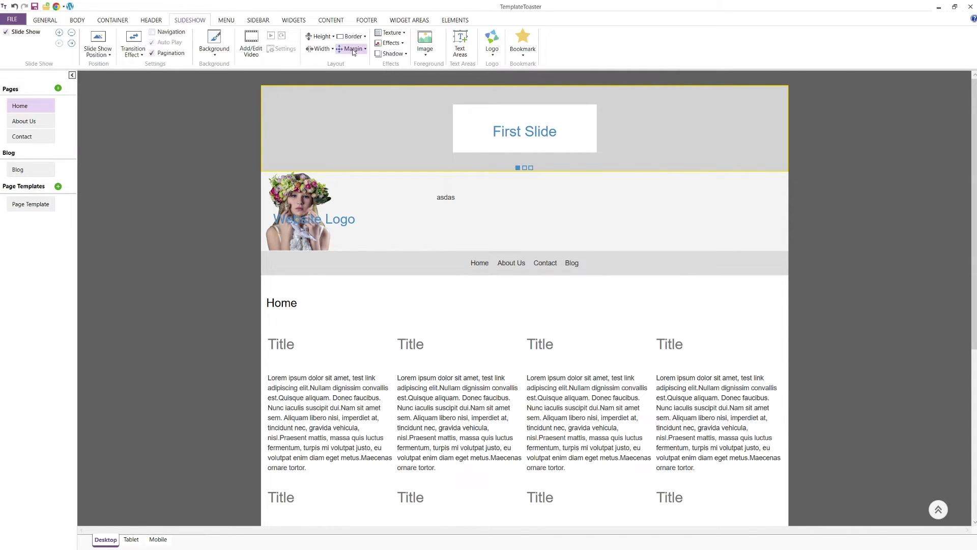
left_click(425, 48)
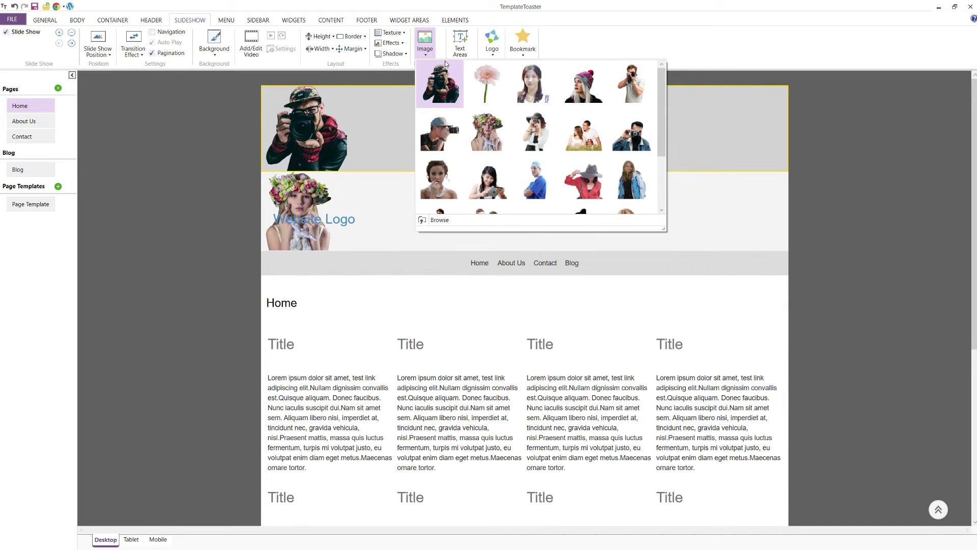
left_click(416, 54)
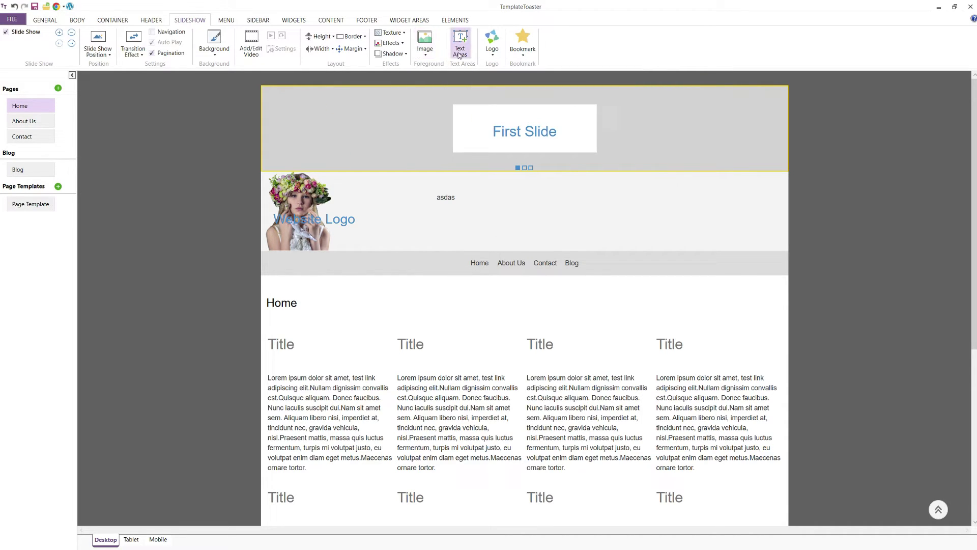
- Apply the maroon pill-button preset to the menu bar
left_click(227, 22)
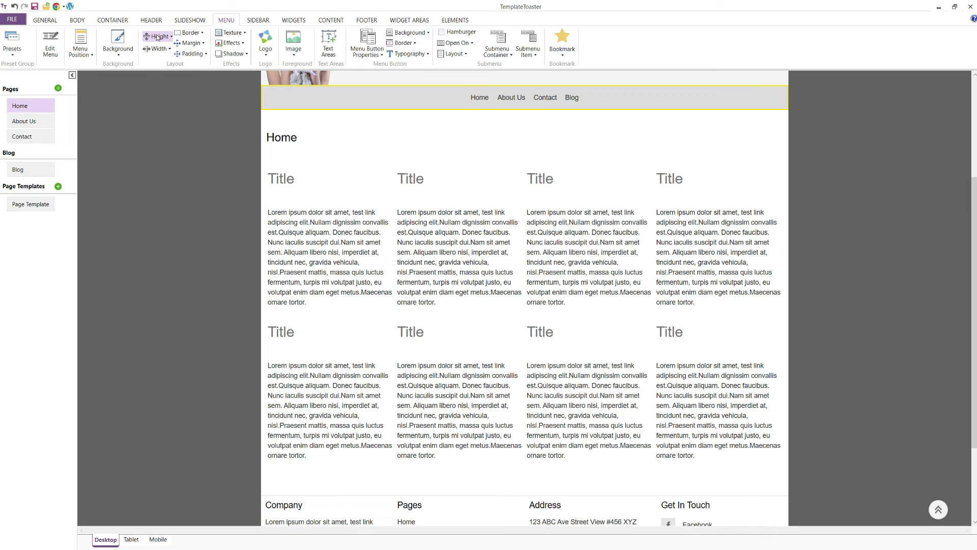
left_click(12, 41)
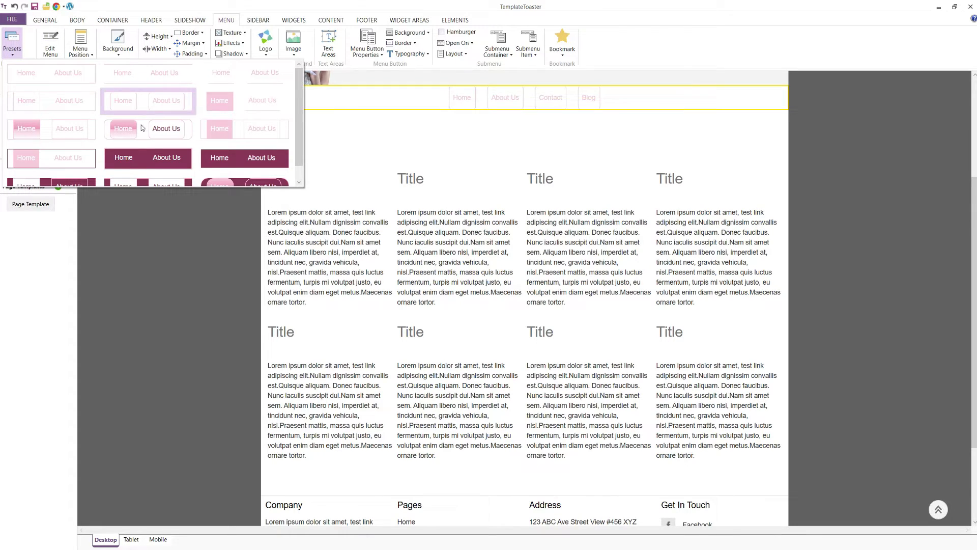
scroll(244, 163, "down", 1)
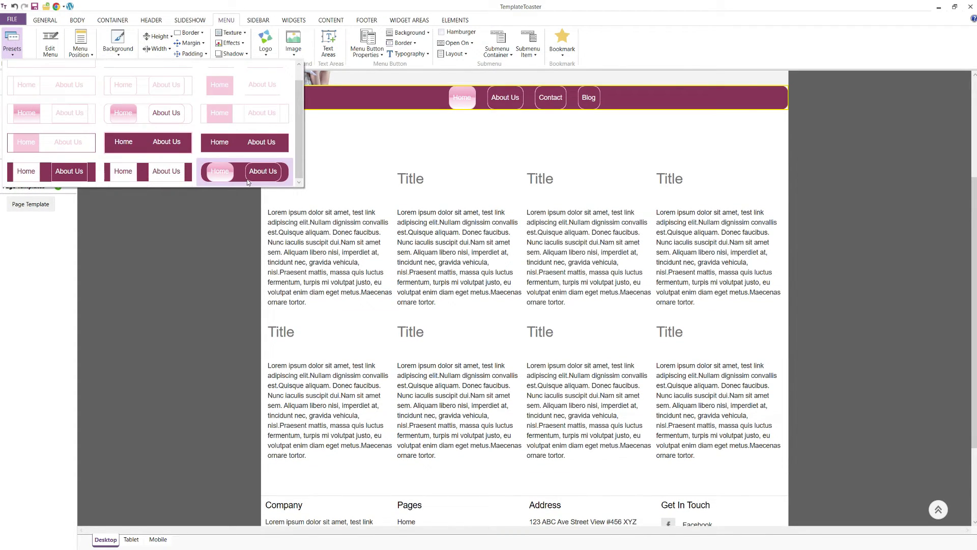
left_click(244, 163)
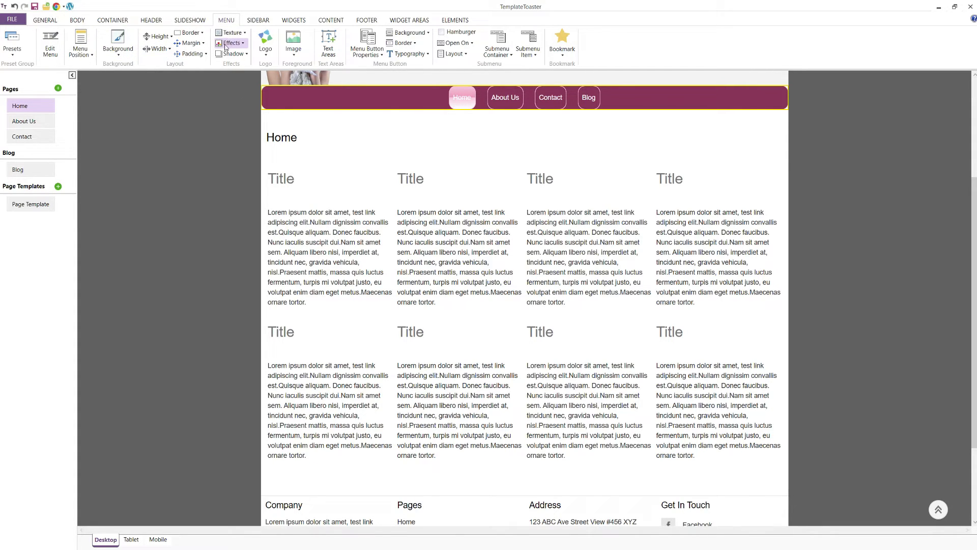
- Add the pinwheel logo and a new text area to the menu bar
left_click(266, 51)
left_click(375, 112)
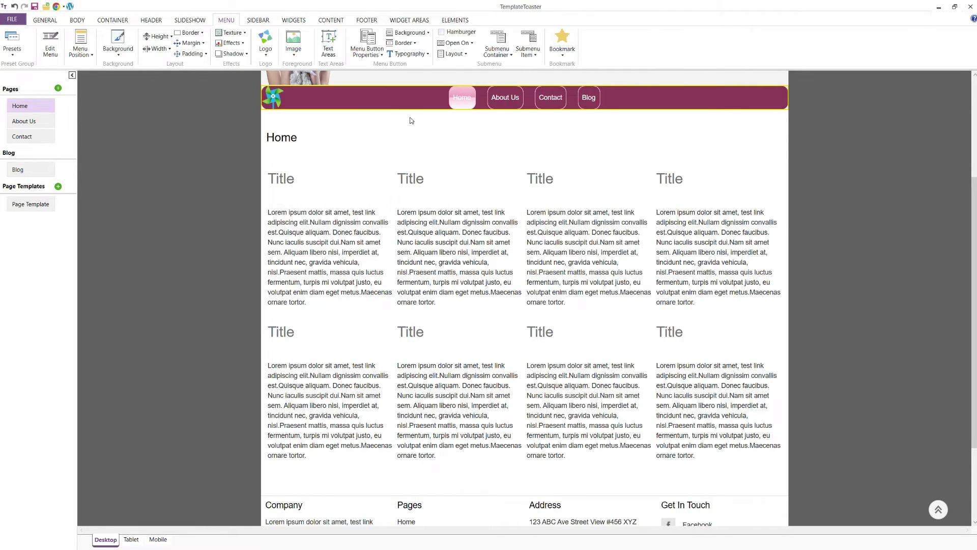
left_click(328, 46)
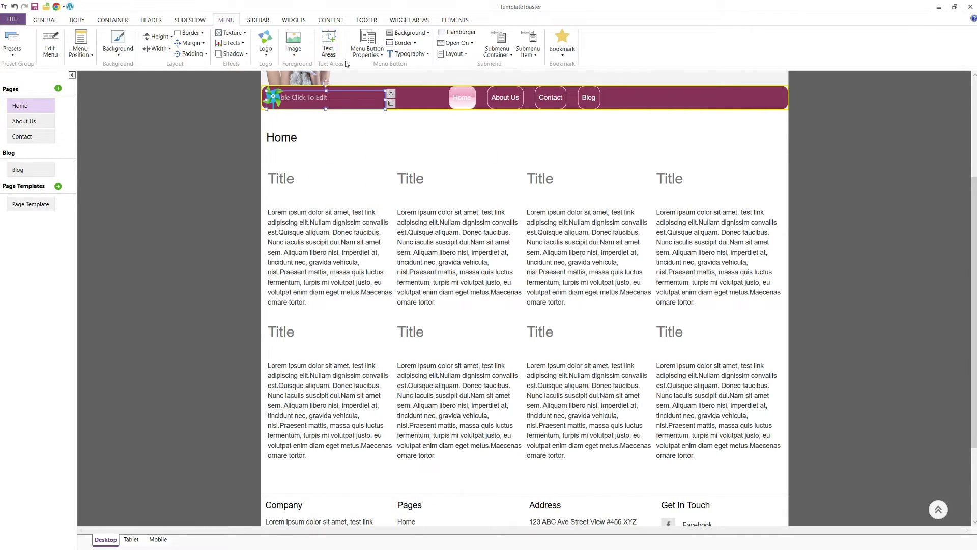
left_click(367, 46)
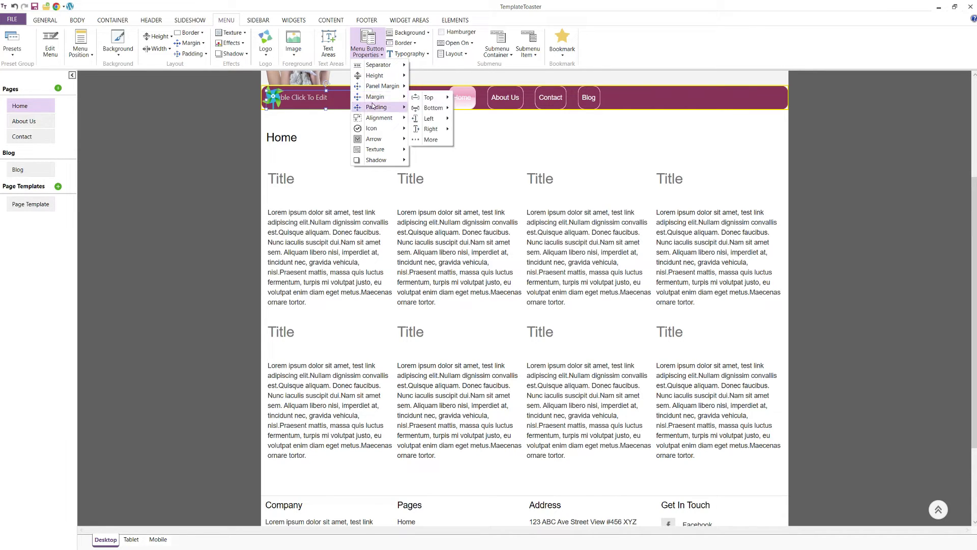
mouse_move(381, 130)
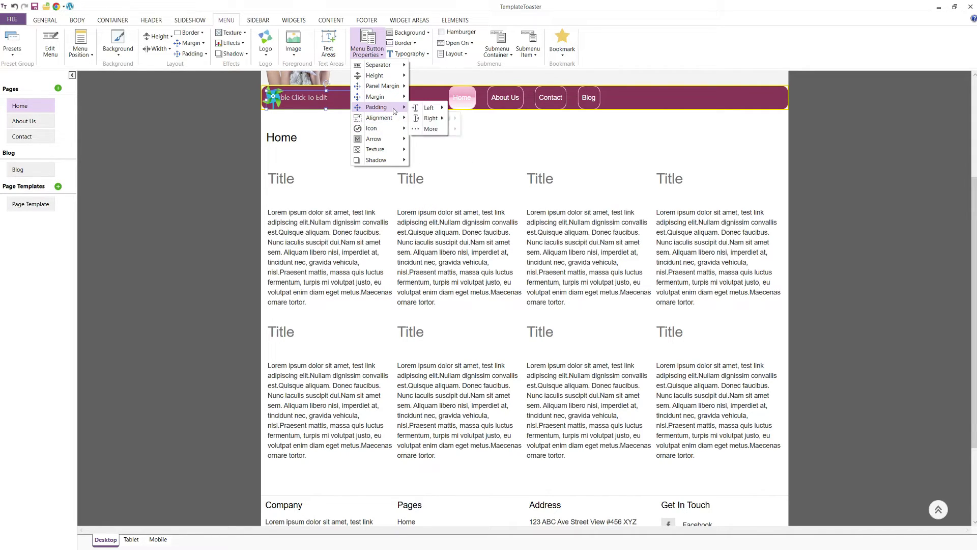
left_click(421, 54)
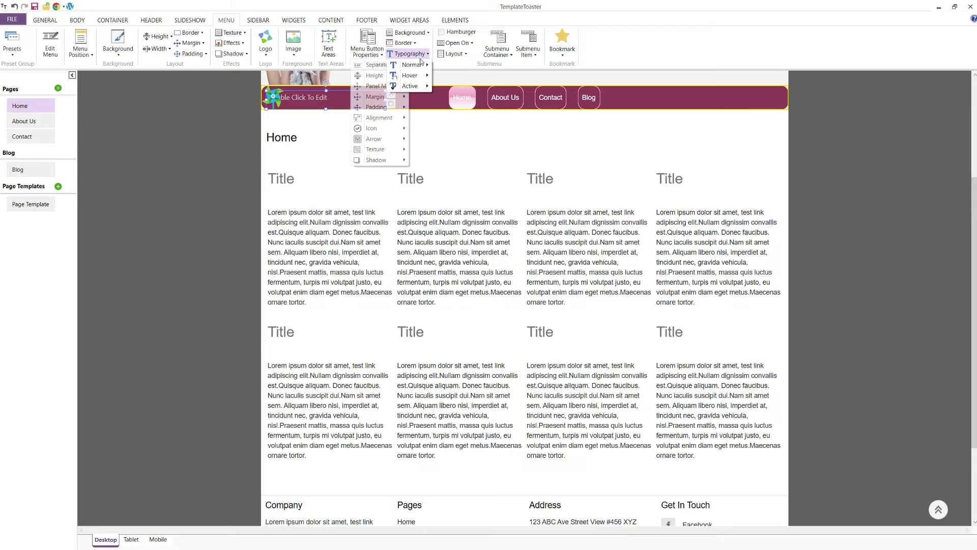
left_click(401, 43)
left_click(400, 44)
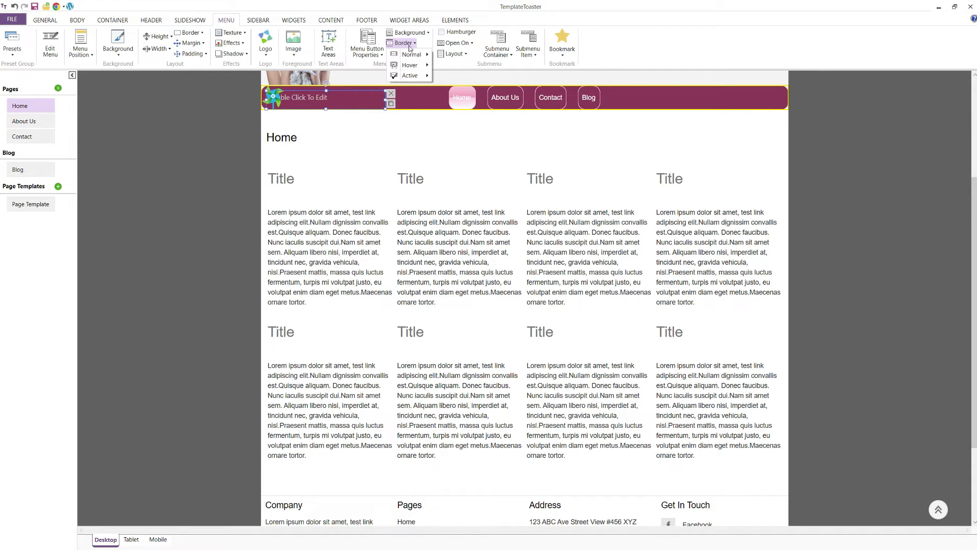
left_click(410, 46)
left_click(412, 55)
left_click(411, 54)
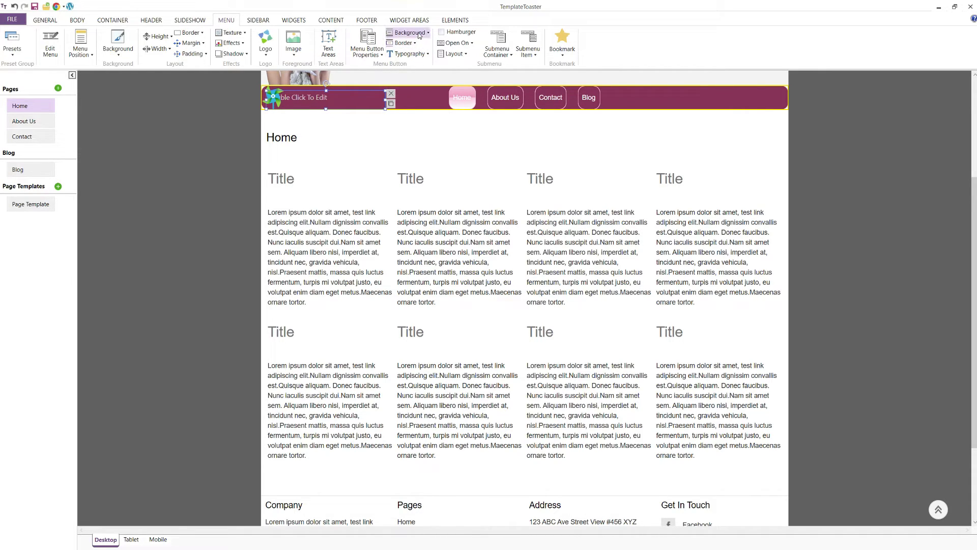
left_click(527, 53)
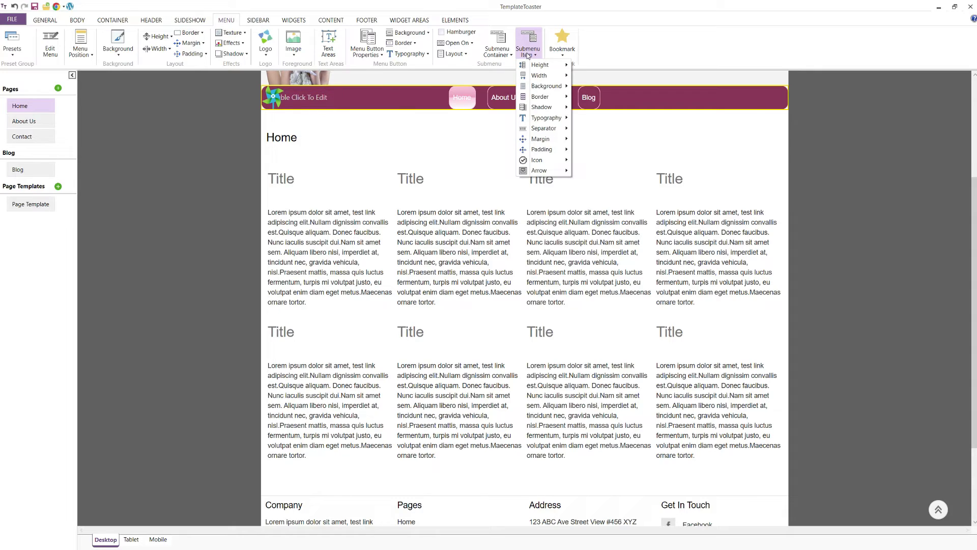
left_click(495, 53)
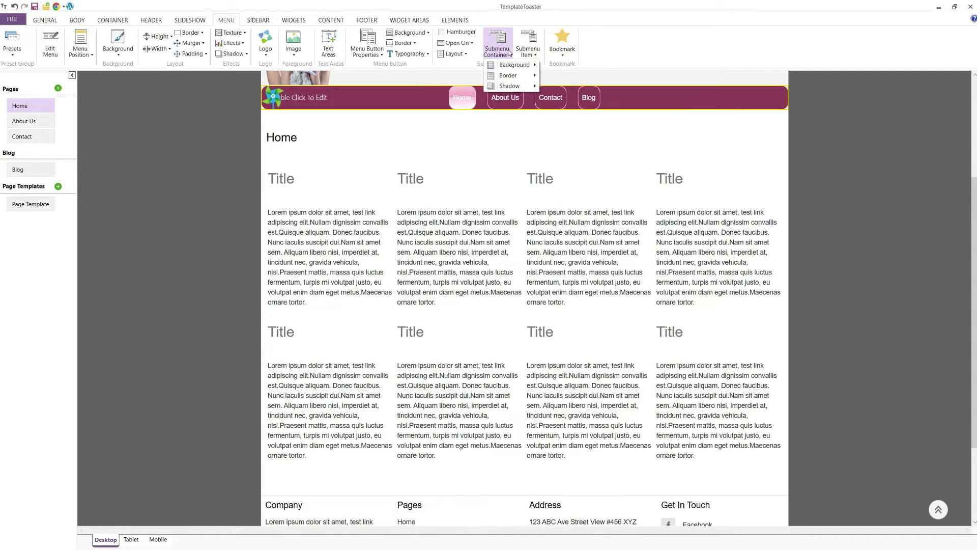
left_click(527, 50)
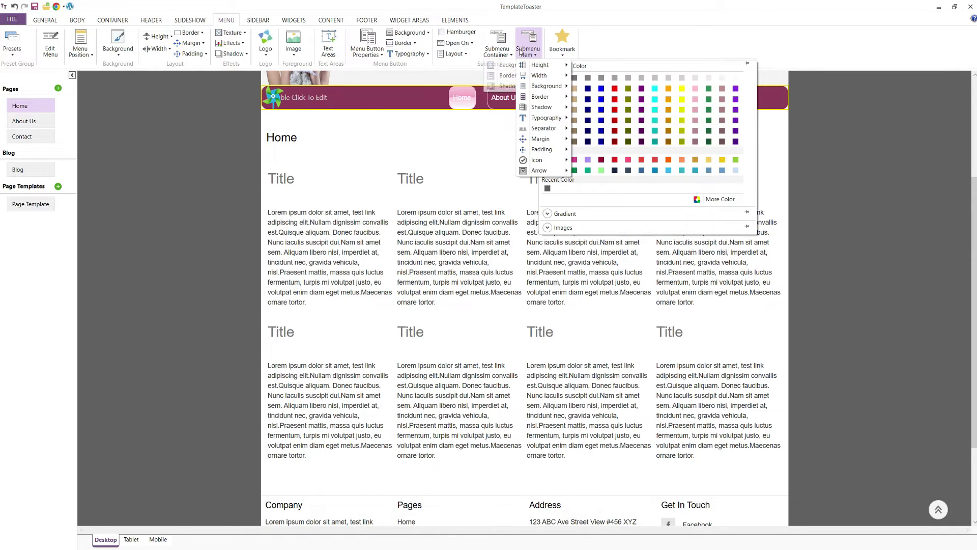
mouse_move(539, 80)
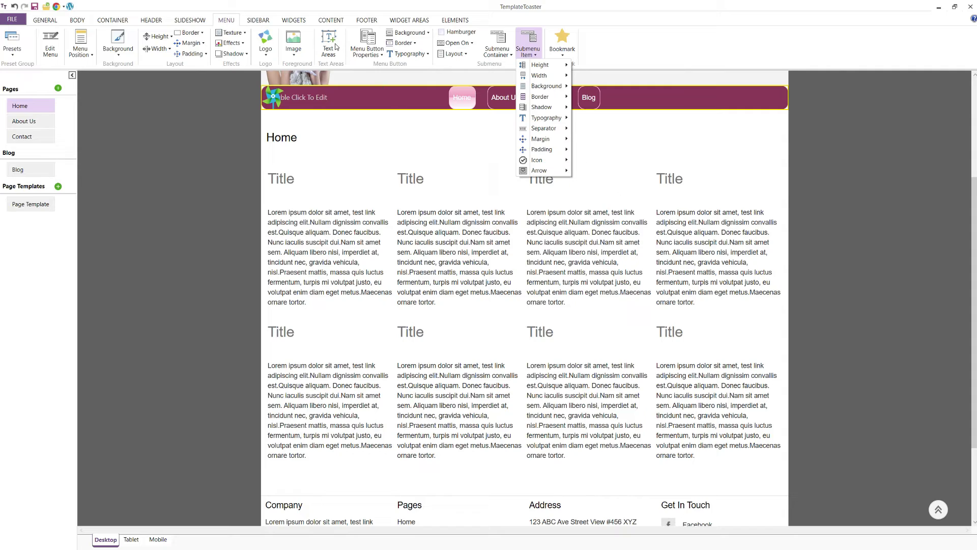
- Set the sidebar layout to Left Sidebar
left_click(260, 21)
left_click(12, 41)
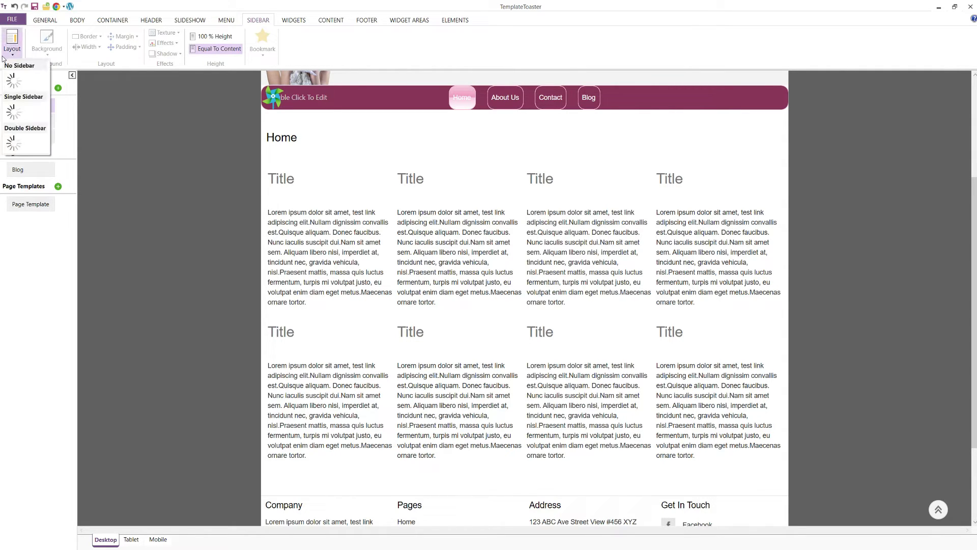
left_click(55, 118)
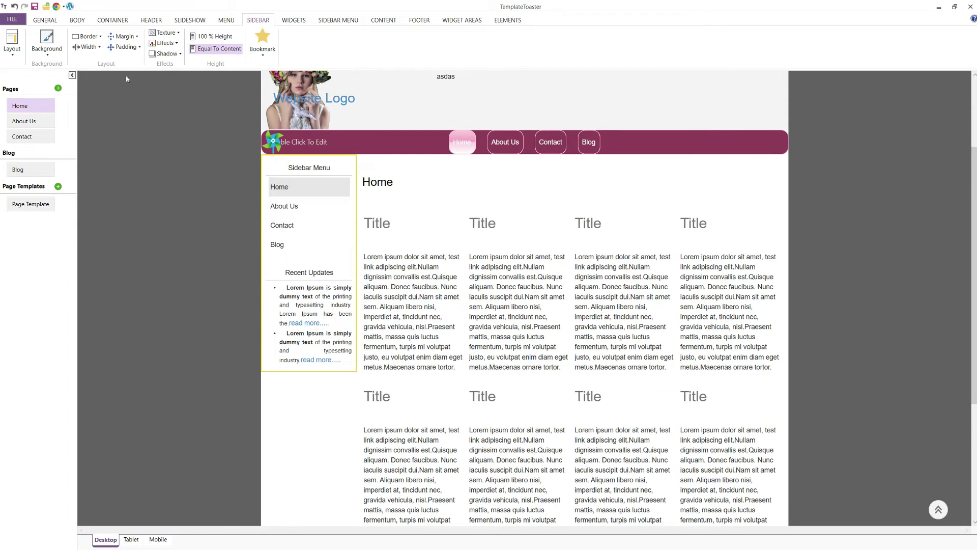
left_click(8, 55)
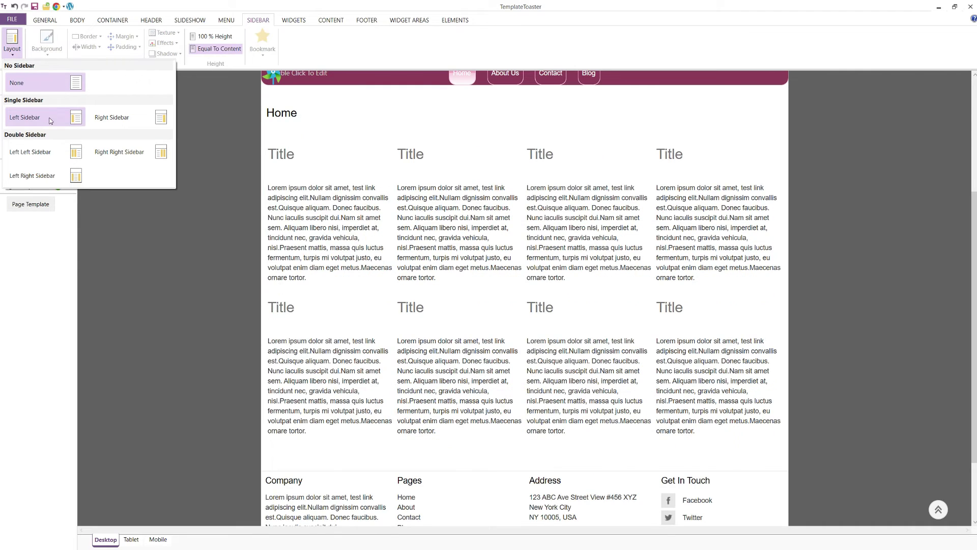
left_click(51, 118)
- Look through sidebar background colours and texture patterns without changing them
left_click(51, 53)
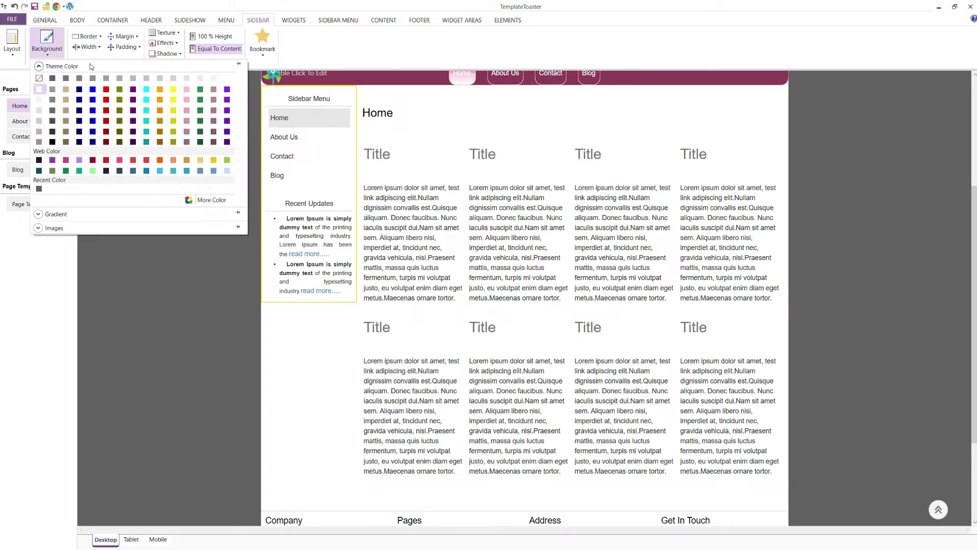
left_click(172, 33)
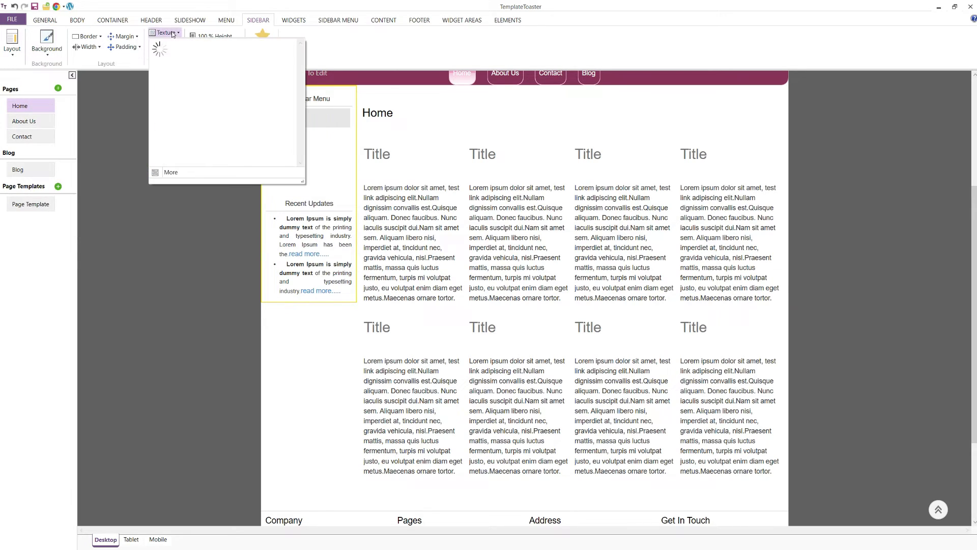
left_click(162, 48)
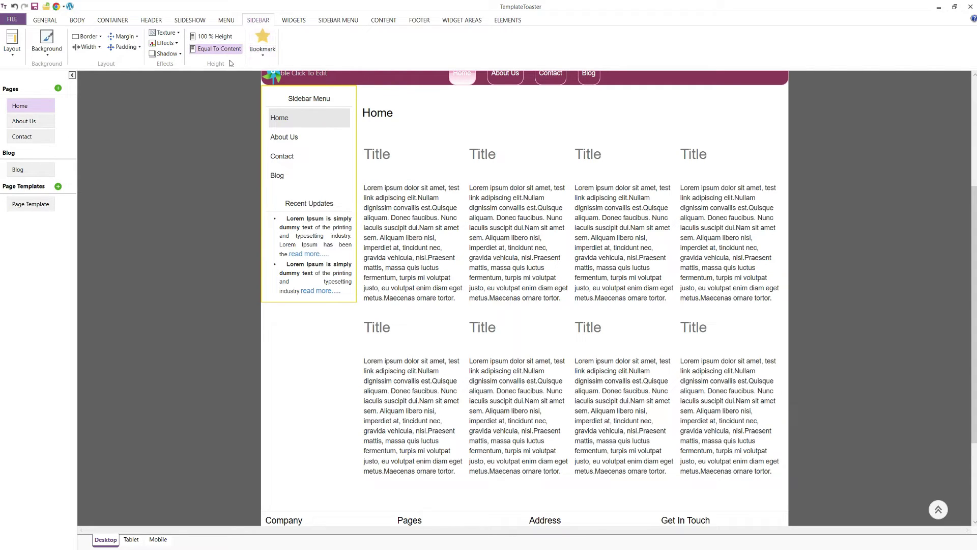
- Apply the pink-header widget preset to Recent Updates
left_click(294, 20)
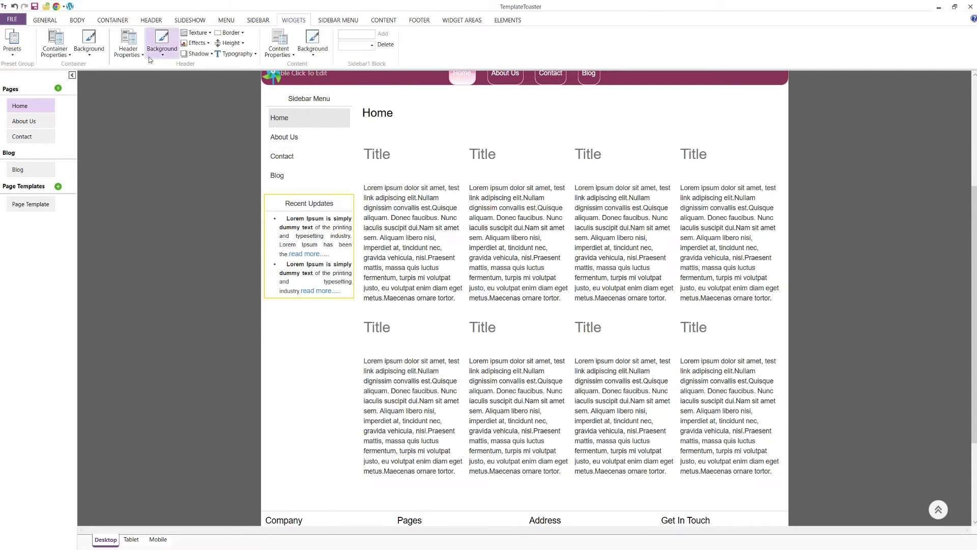
left_click(12, 45)
left_click(126, 175)
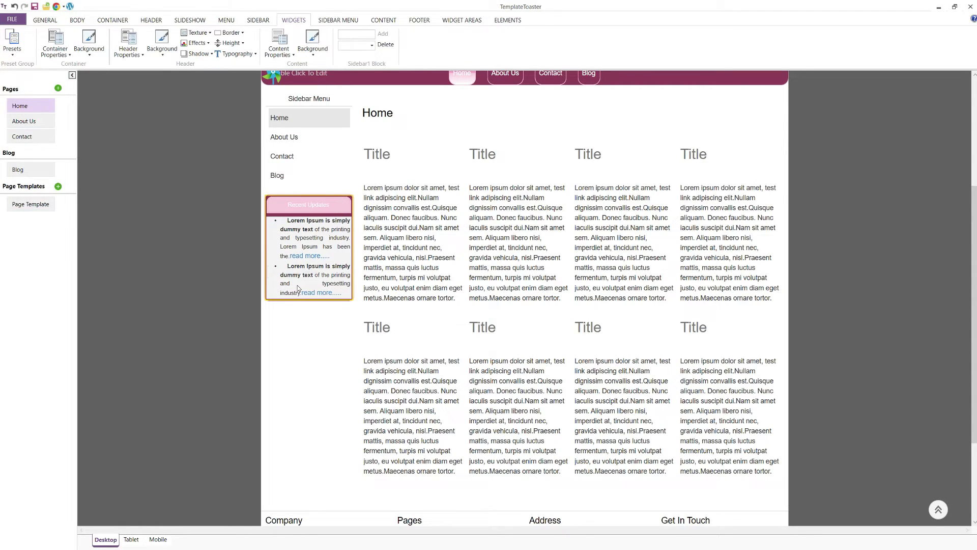
- Review widget container, header, content and background options without changing them
left_click(69, 55)
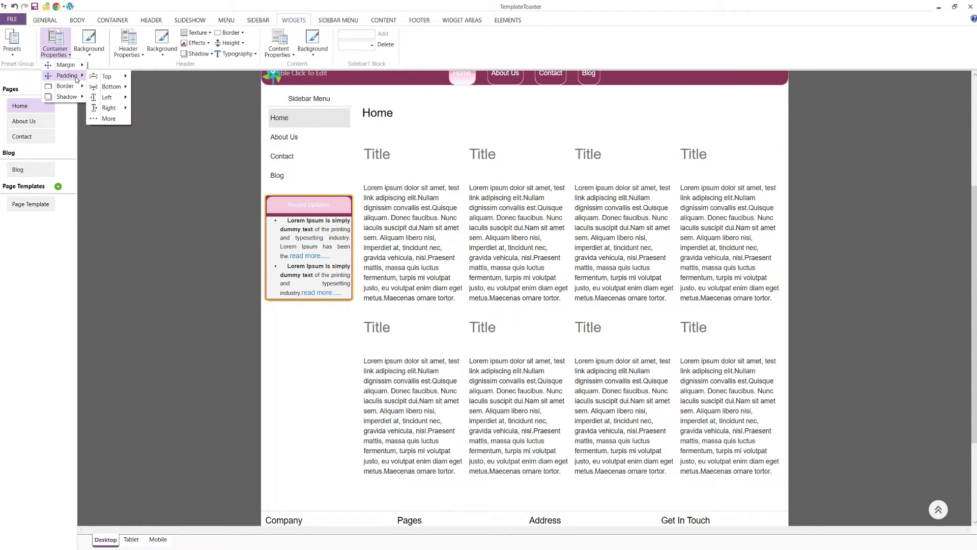
left_click(130, 57)
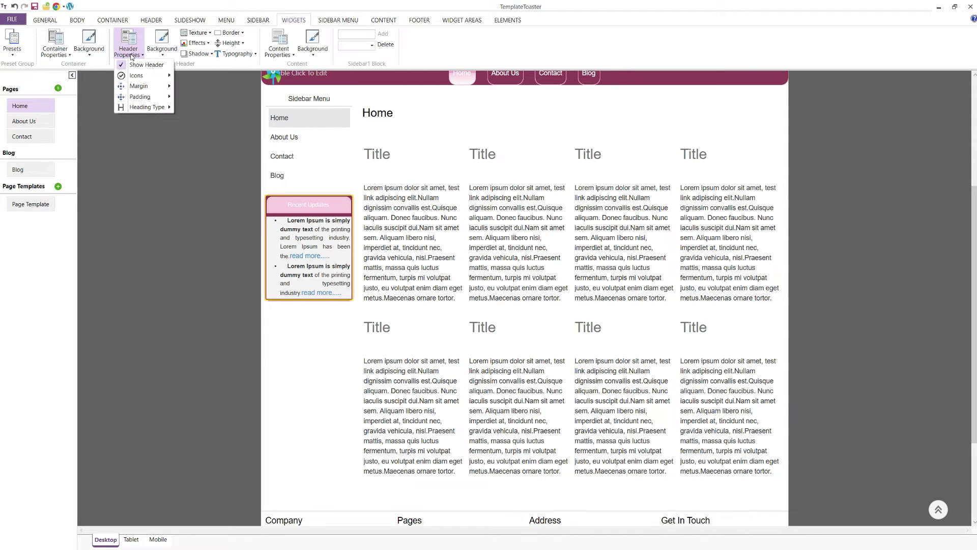
left_click(279, 51)
left_click(191, 63)
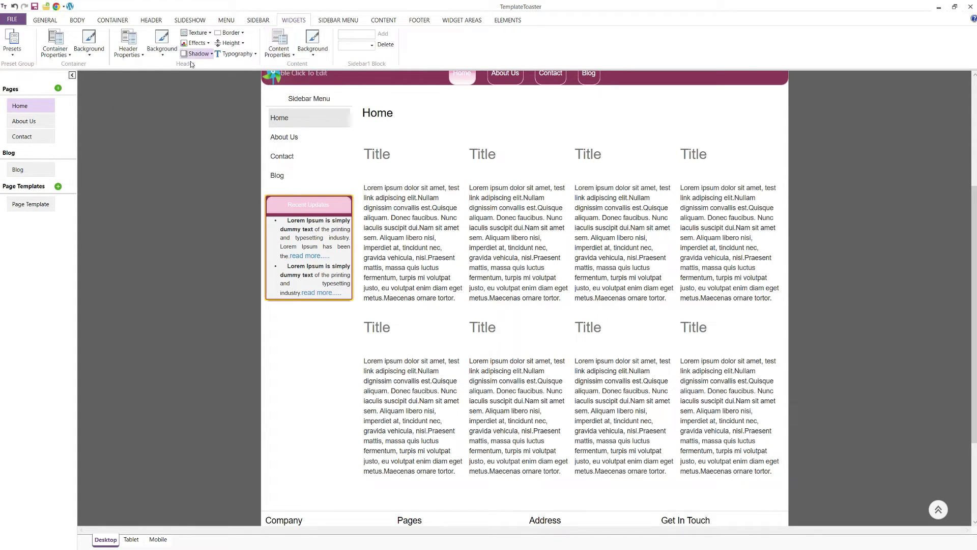
left_click(90, 54)
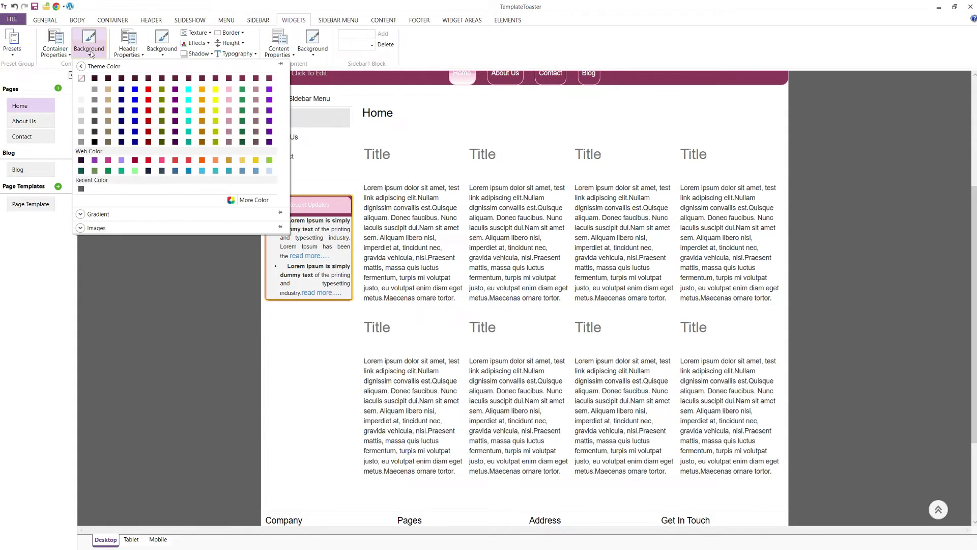
left_click(162, 51)
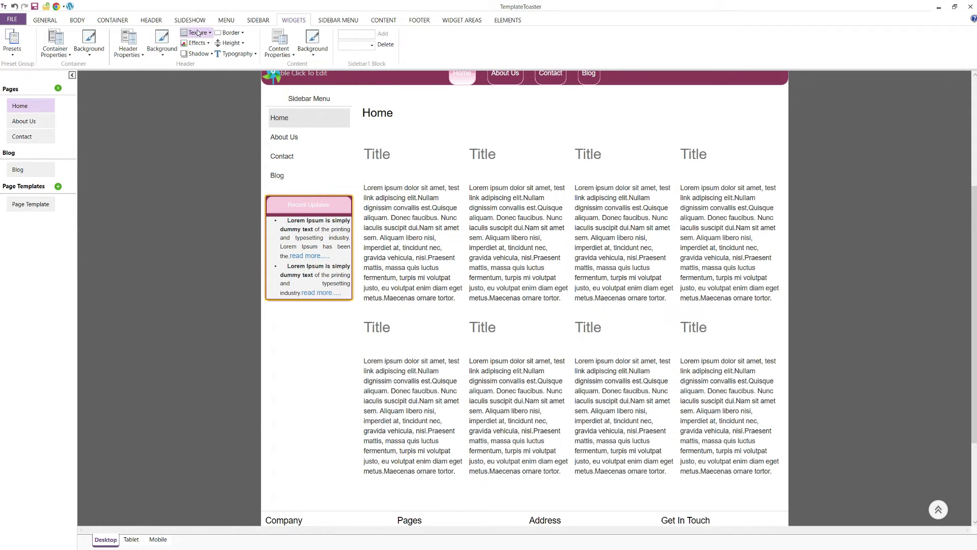
- Apply a boxed pink style preset to the sidebar menu
left_click(315, 21)
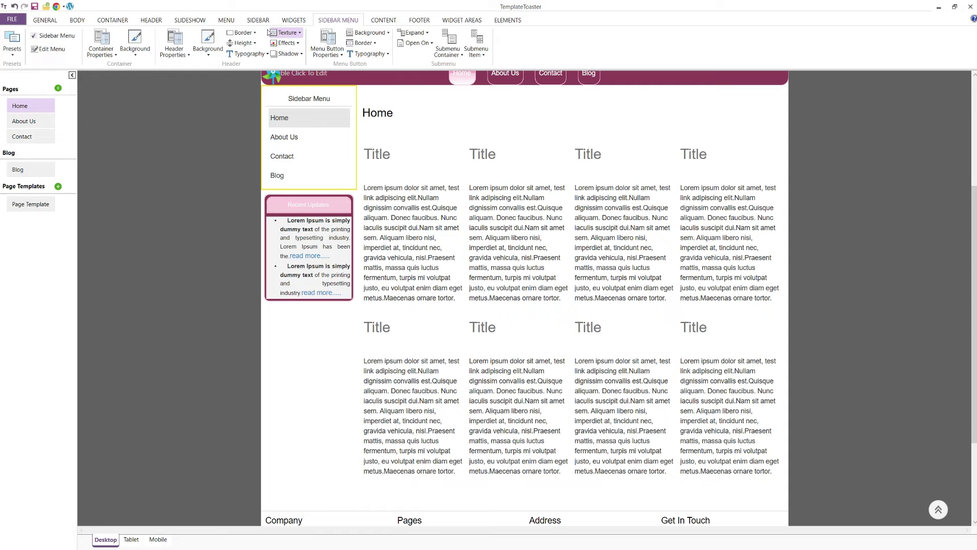
left_click(15, 48)
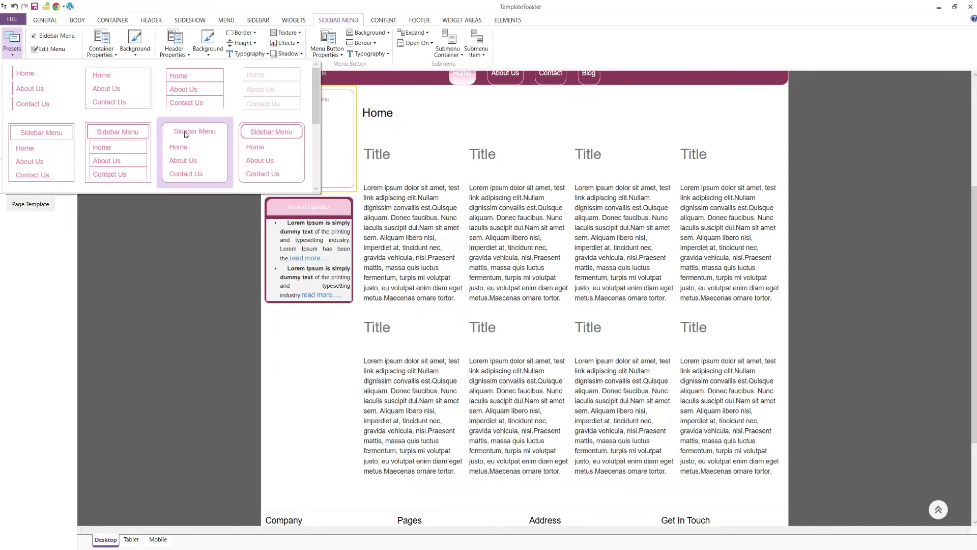
left_click(184, 133)
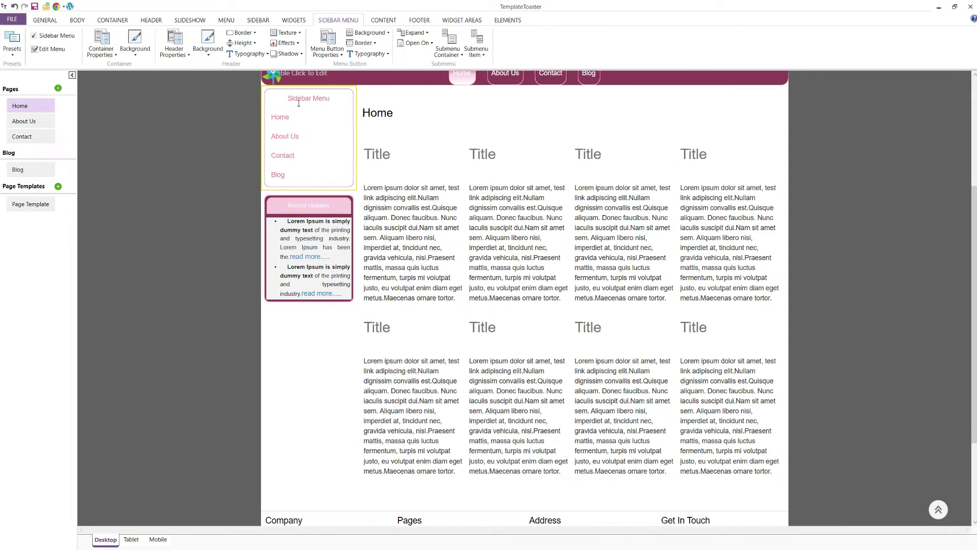
scroll(238, 95, "up", 2)
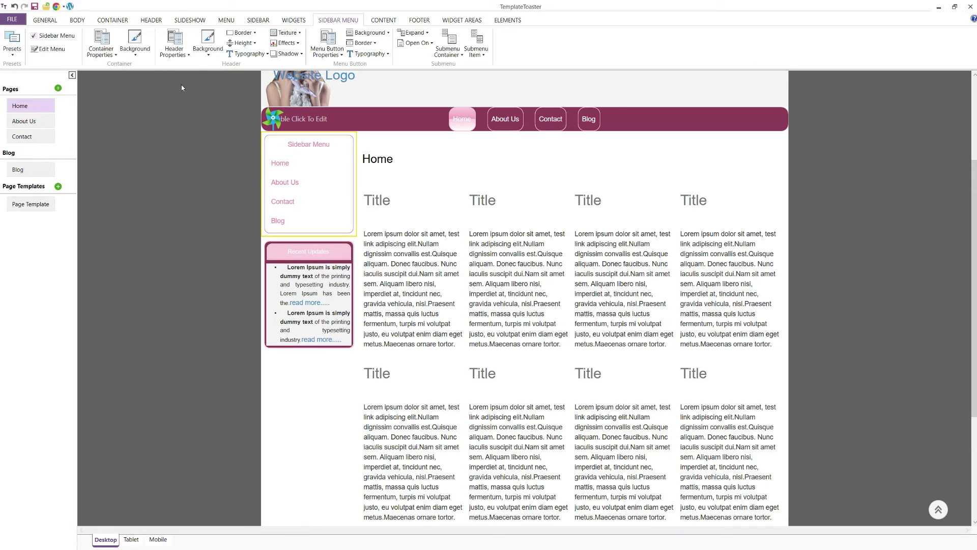
- Browse the sidebar menu's container, header and submenu options, then set its background to blue
left_click(106, 54)
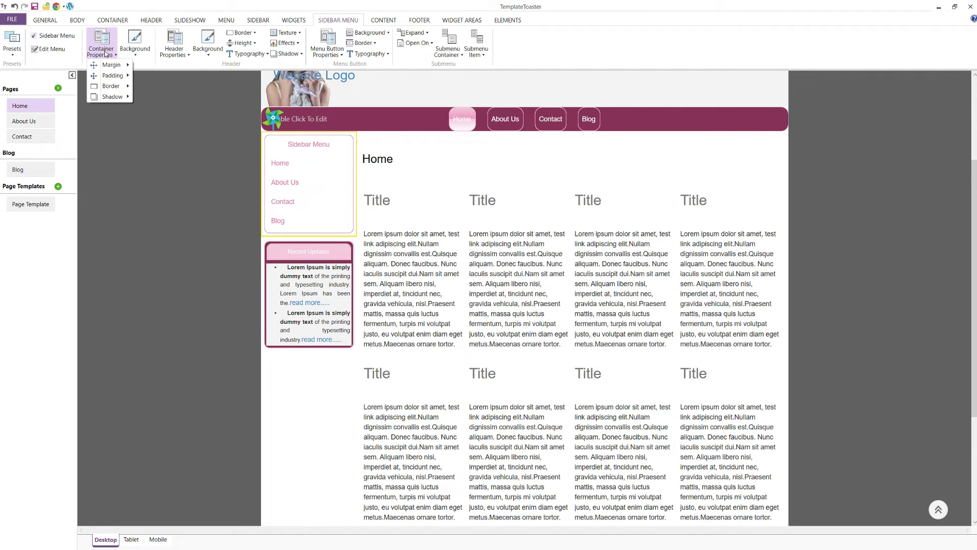
left_click(106, 54)
left_click(178, 54)
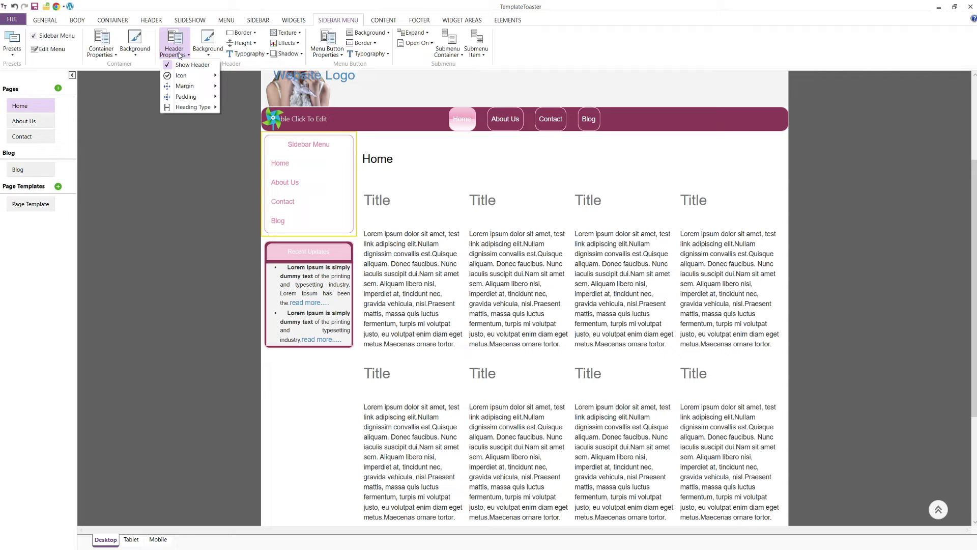
left_click(327, 54)
left_click(447, 54)
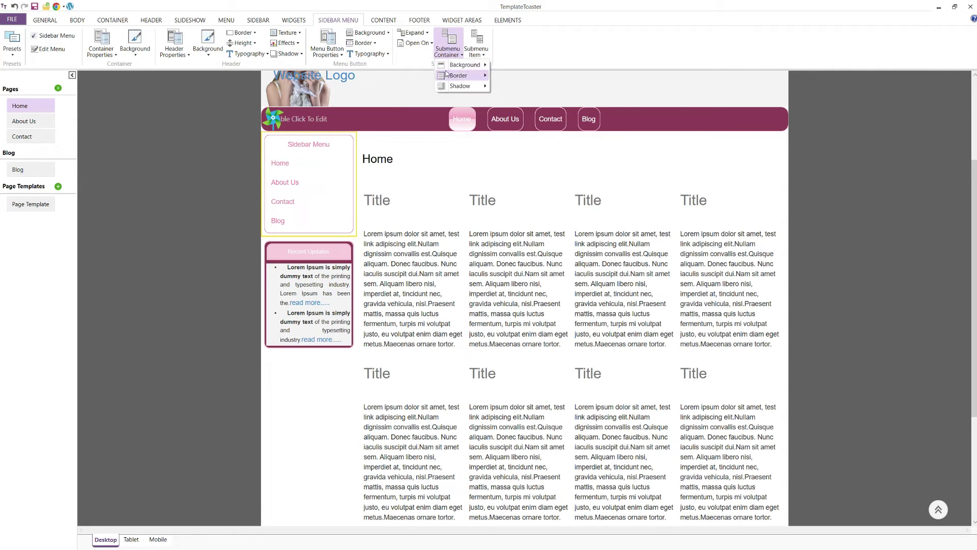
left_click(452, 51)
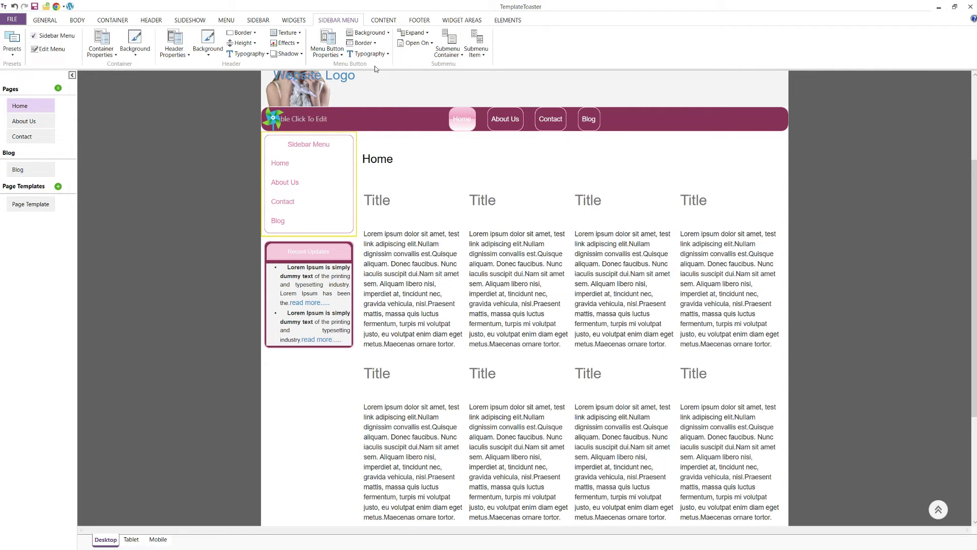
left_click(135, 54)
left_click(181, 102)
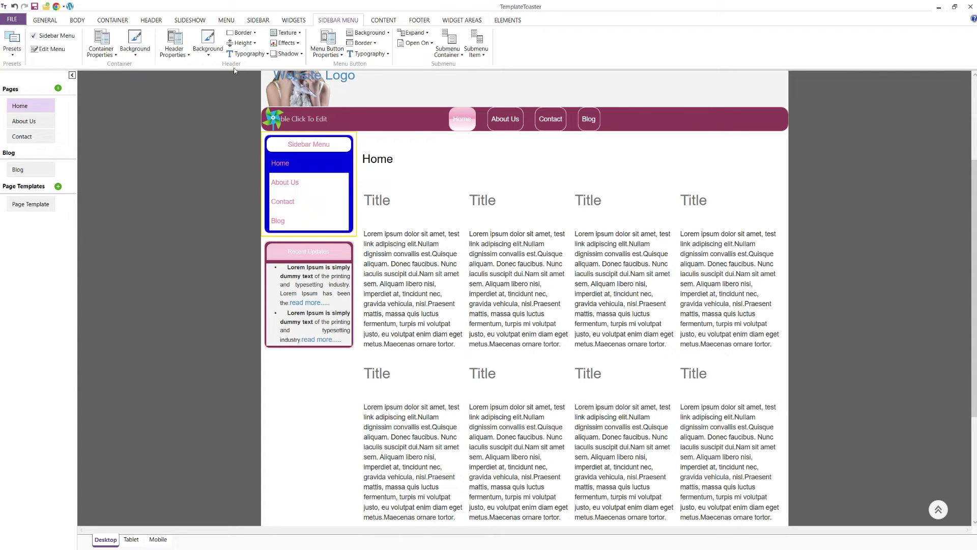
left_click(385, 20)
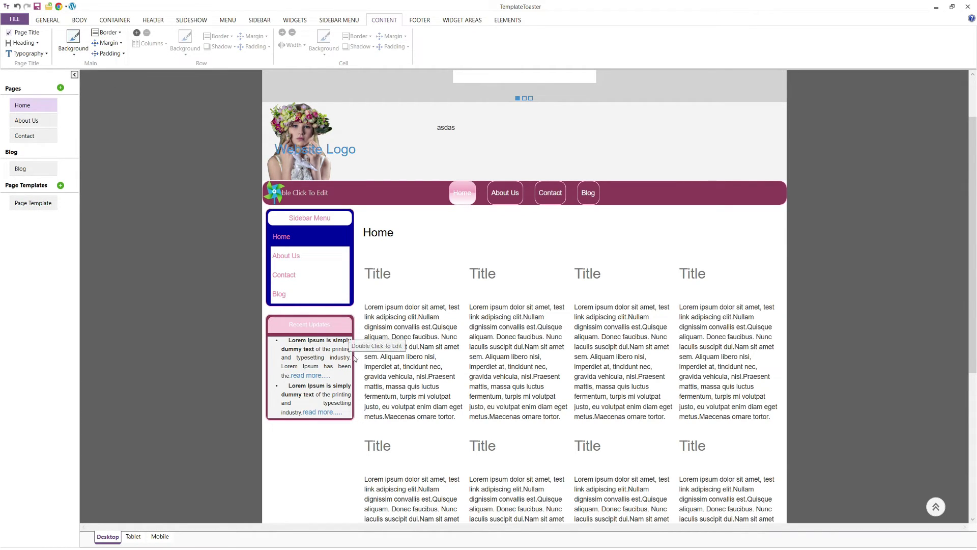
left_click(385, 343)
left_click(74, 41)
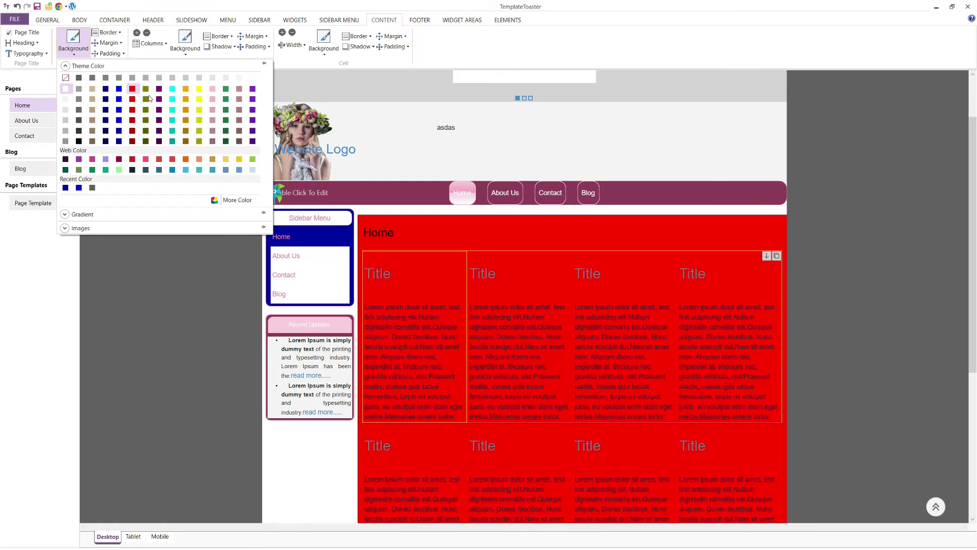
left_click(109, 34)
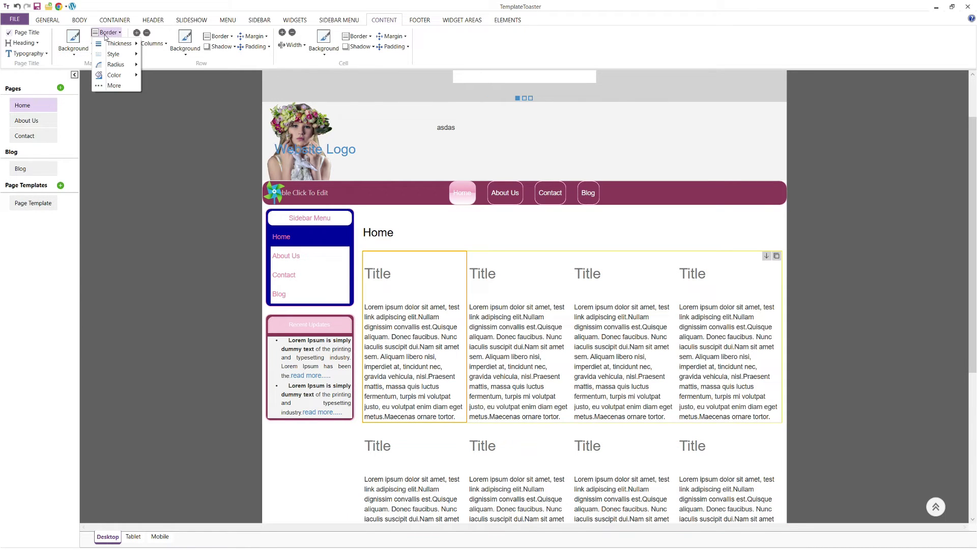
left_click(113, 61)
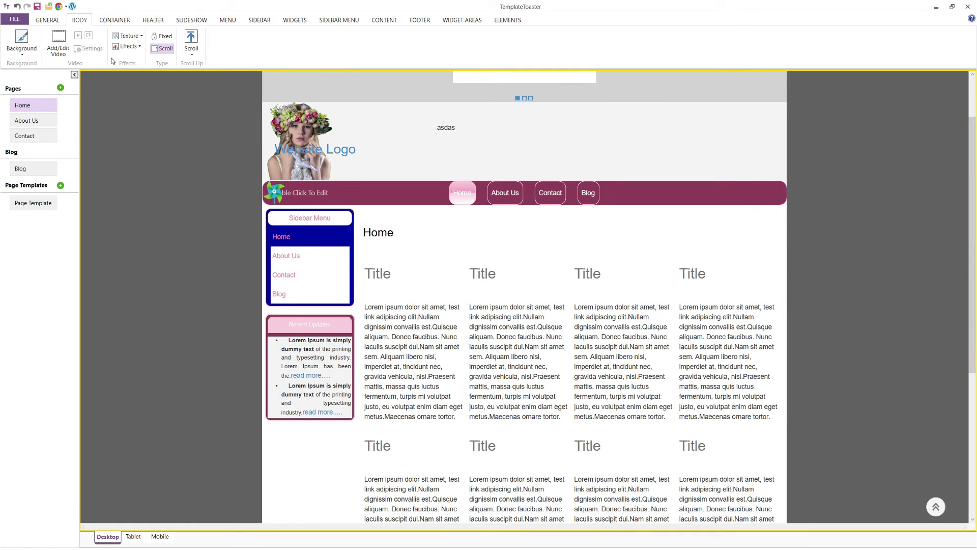
left_click(384, 21)
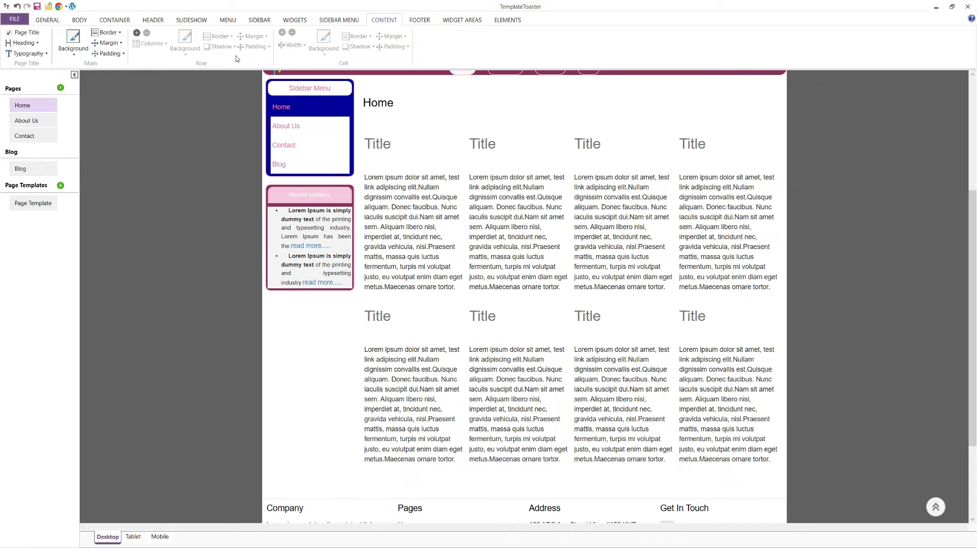
- Add a Menu widget area and drag the 100×40 box beside About Us at Left 364
left_click(410, 22)
left_click(462, 19)
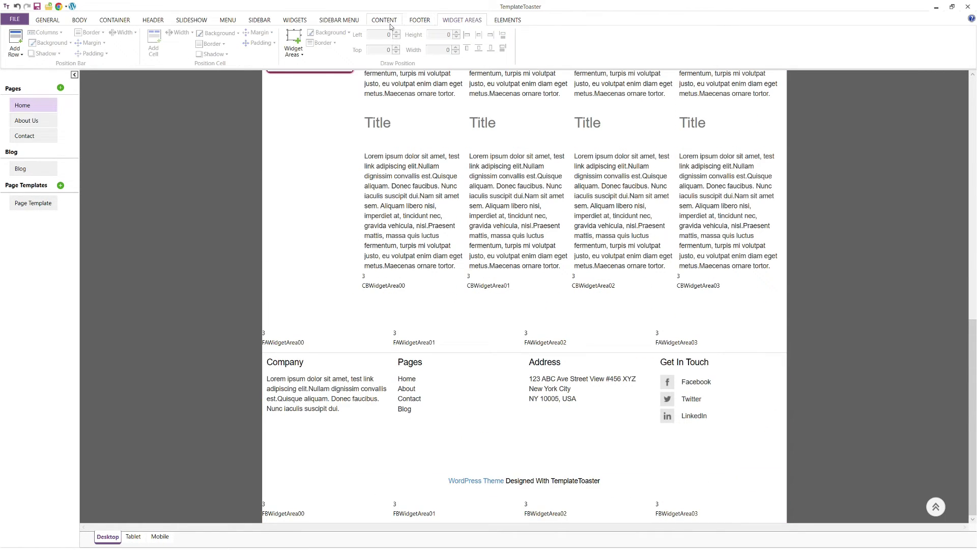
scroll(395, 181, "up", 15)
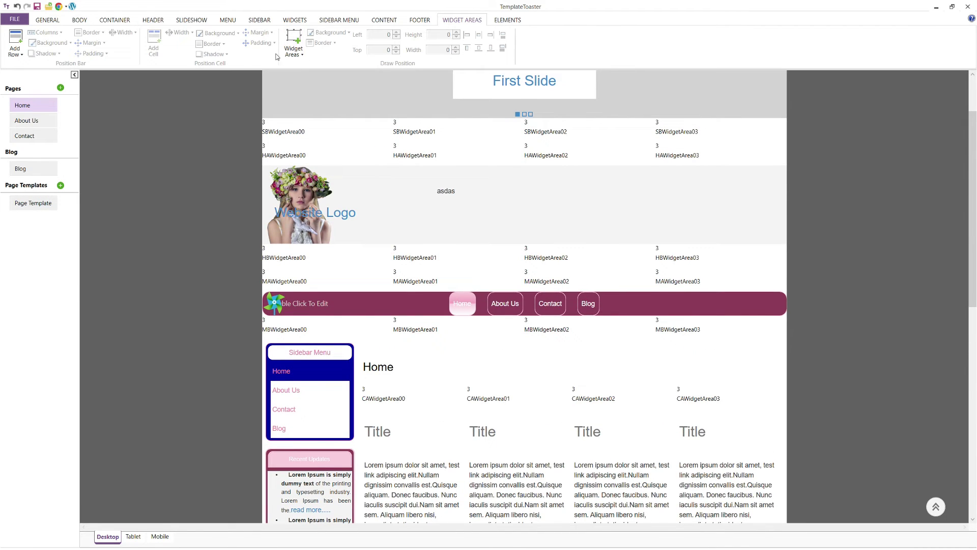
left_click(300, 54)
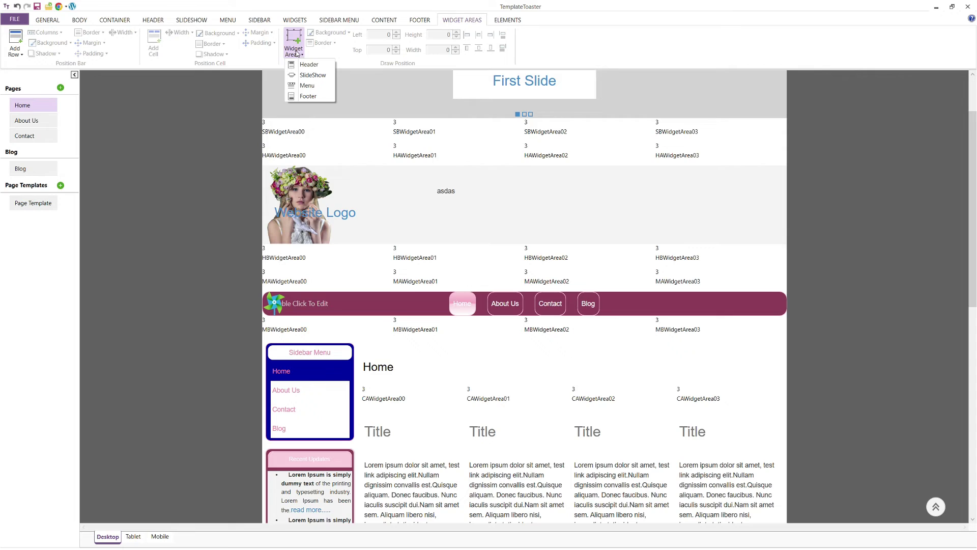
left_click(308, 79)
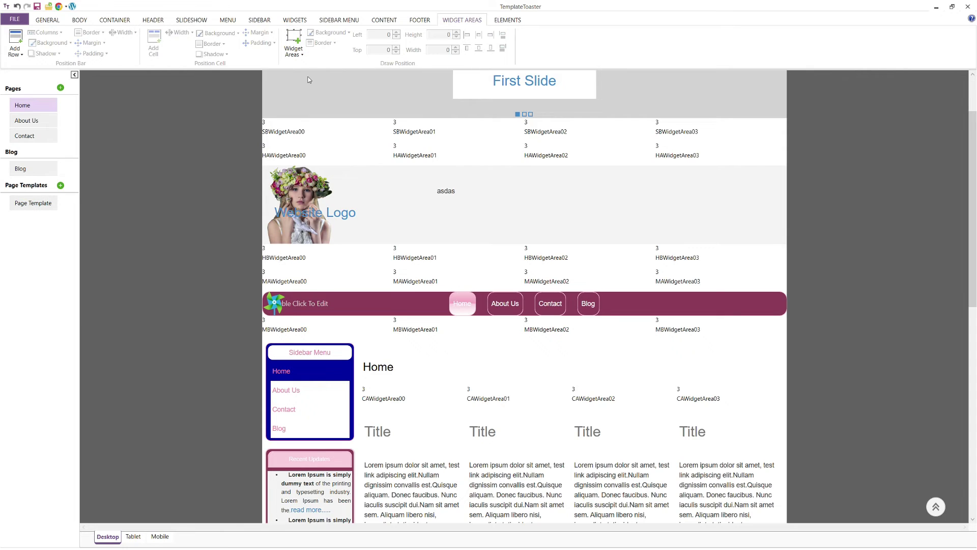
left_click(295, 46)
left_click(307, 88)
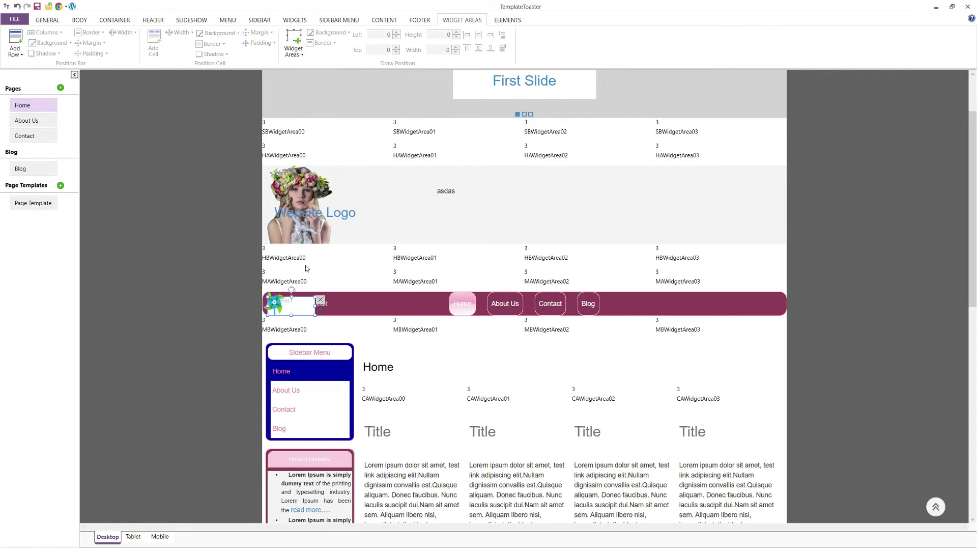
left_click_drag(294, 300, 462, 302)
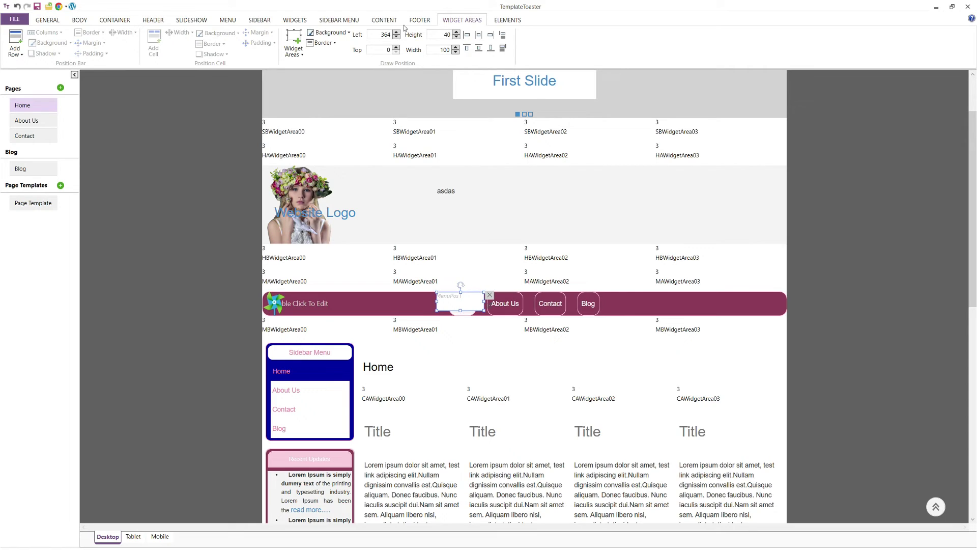
- Look through the Button, Pagination and Block Quote styling options on the Elements tab
scroll(405, 25, "down", 10)
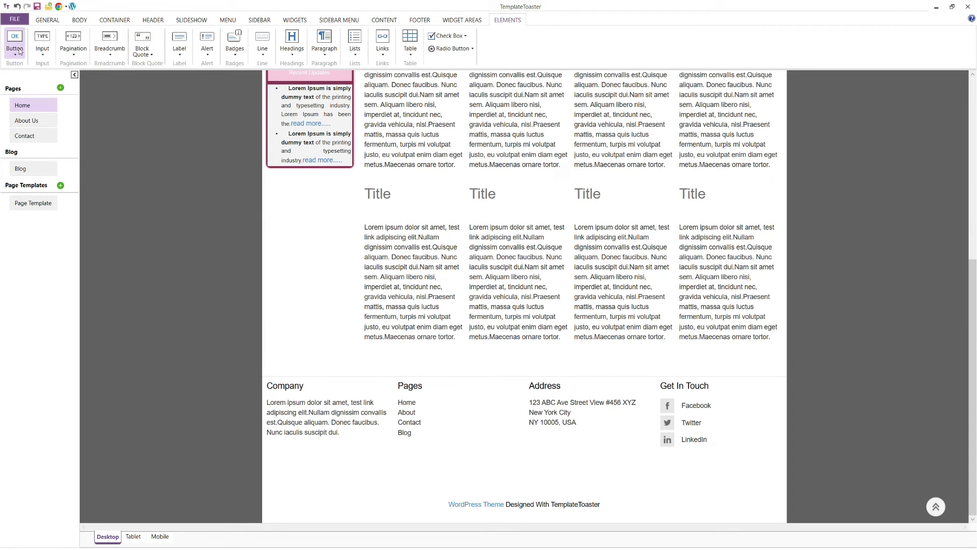
left_click(20, 51)
left_click(66, 57)
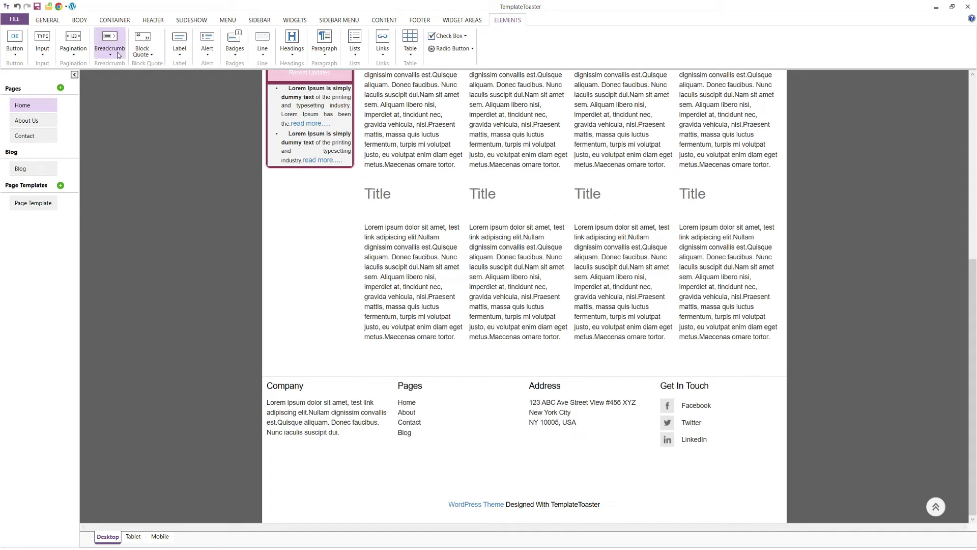
mouse_move(135, 58)
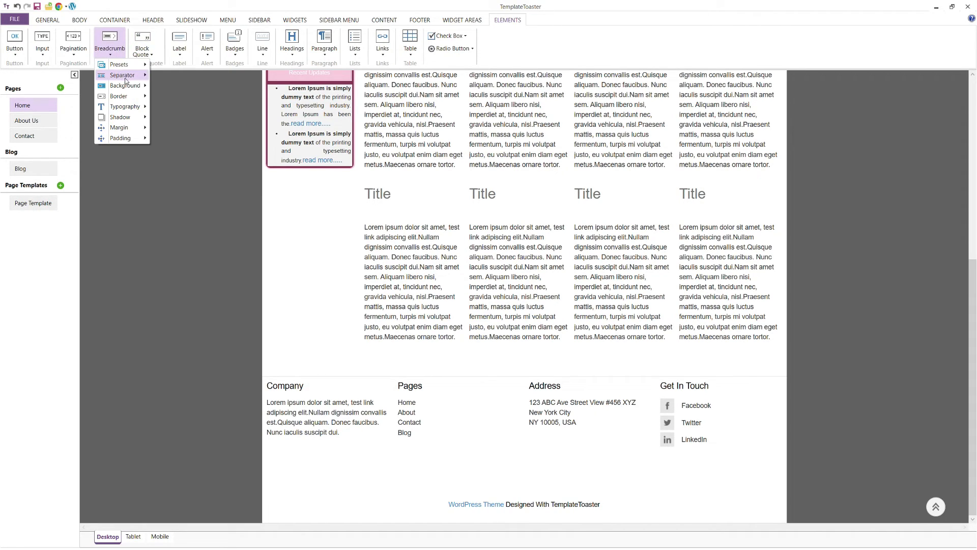
mouse_move(142, 141)
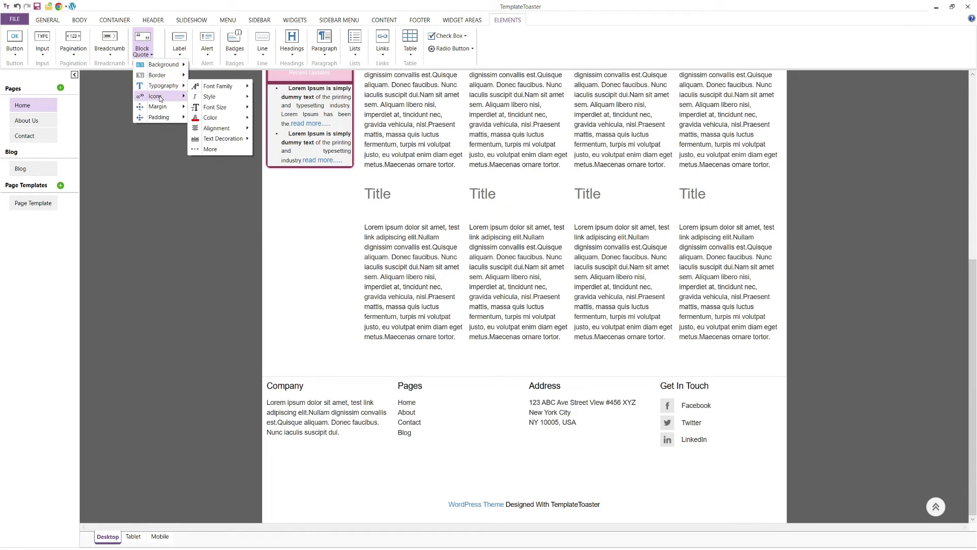
mouse_move(160, 98)
mouse_move(171, 119)
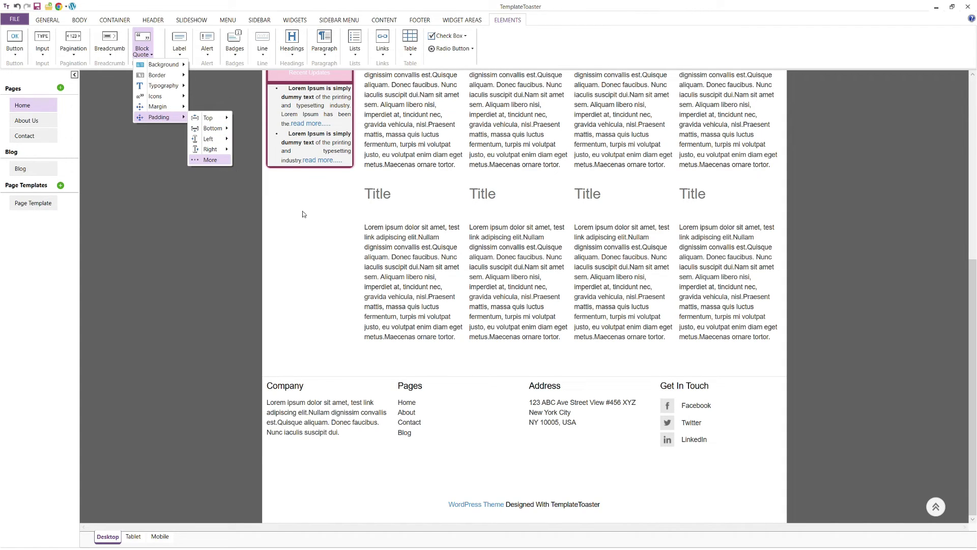
key("Escape")
key("Escape")
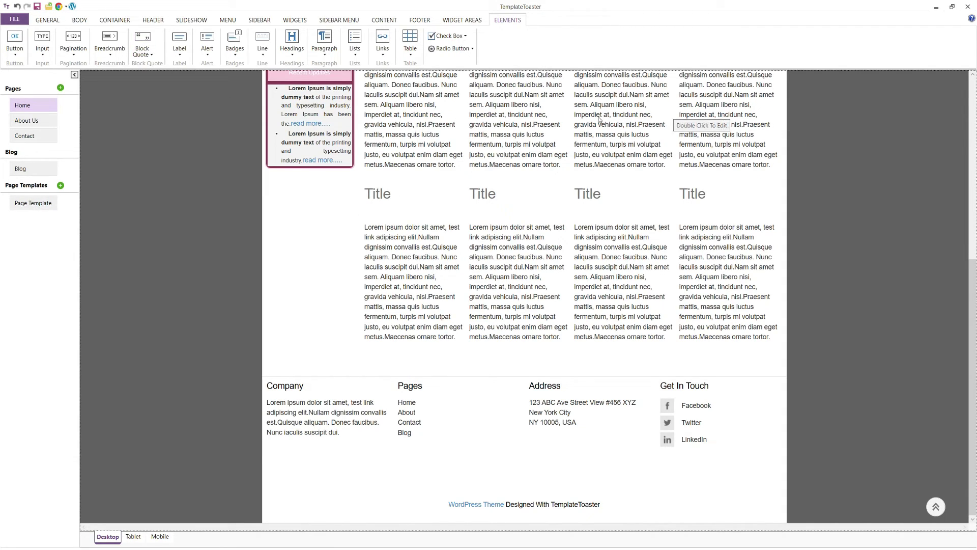
- Preview the theme as home.html in Chrome, then start the WordPress export
left_click(64, 7)
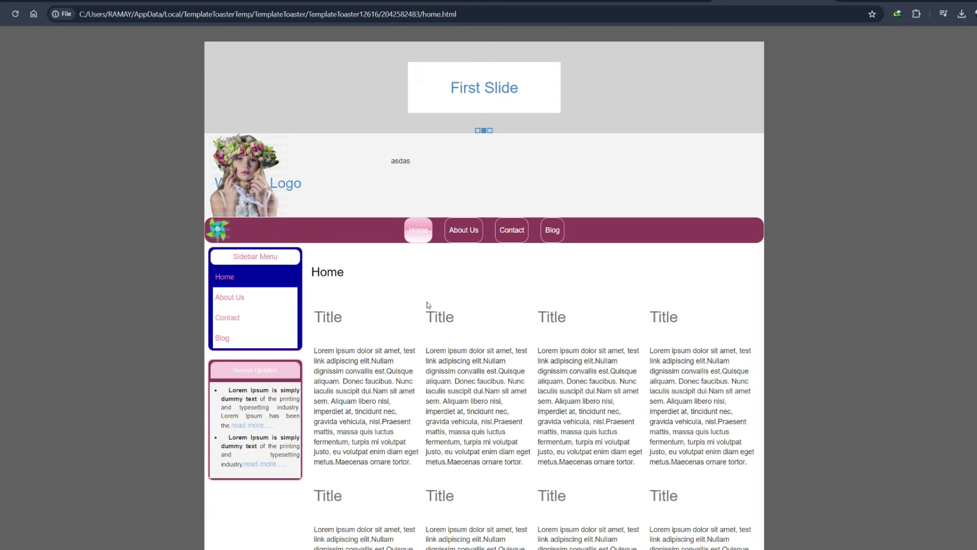
left_click(74, 7)
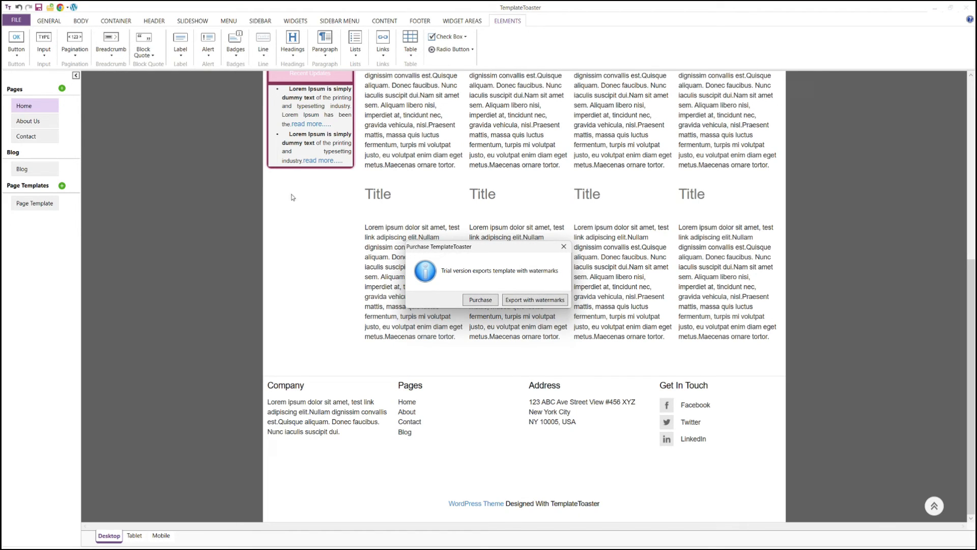
- Export the watermarked WordPress theme zip with the file name Demo
left_click(507, 301)
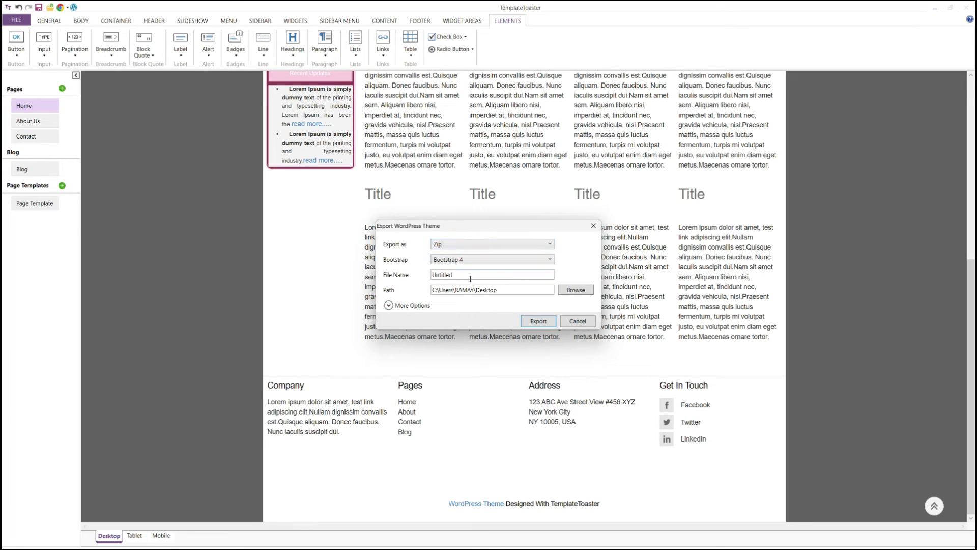
left_click_drag(453, 275, 422, 279)
type("Demo")
left_click(538, 322)
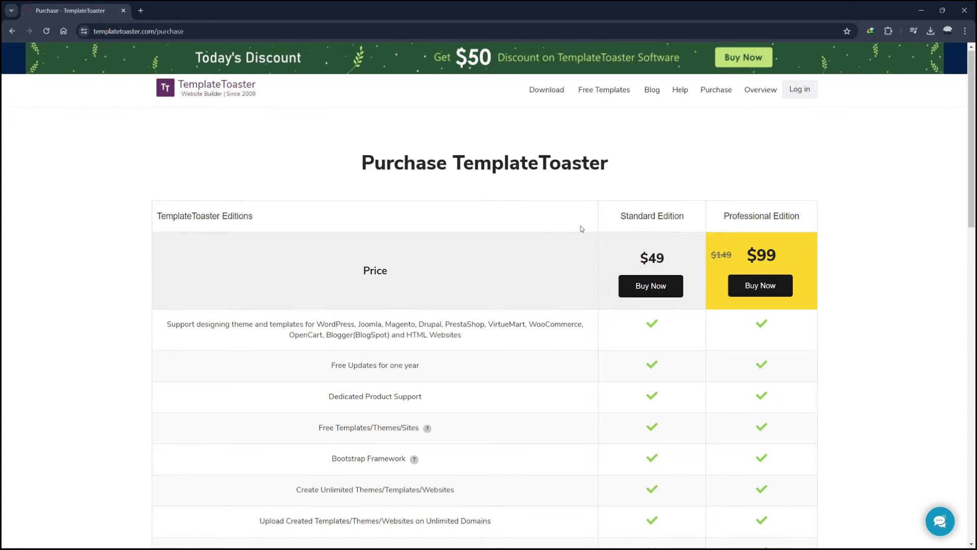
- Scroll through the Standard versus Professional edition feature comparison on the purchase page
left_click_drag(620, 216, 673, 215)
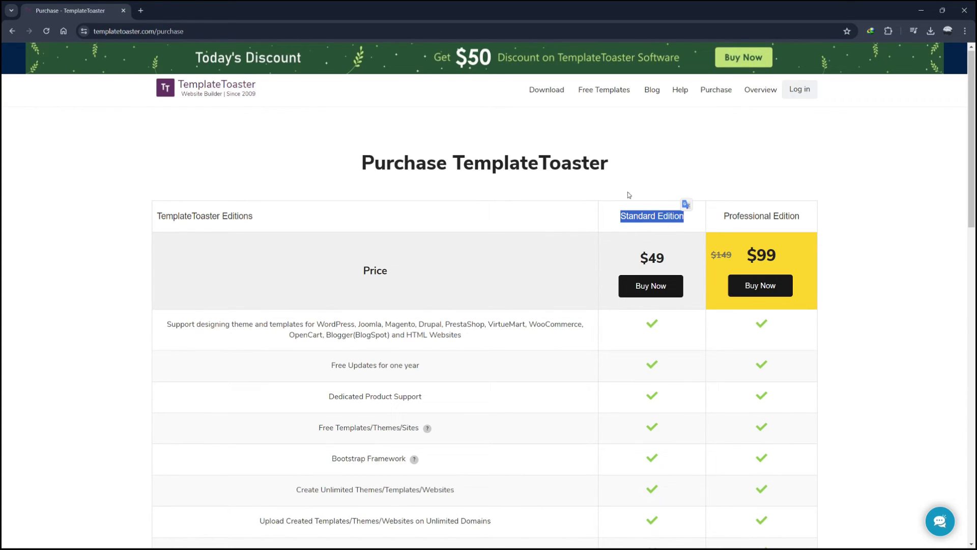
left_click(658, 194)
scroll(658, 211, "down", 2)
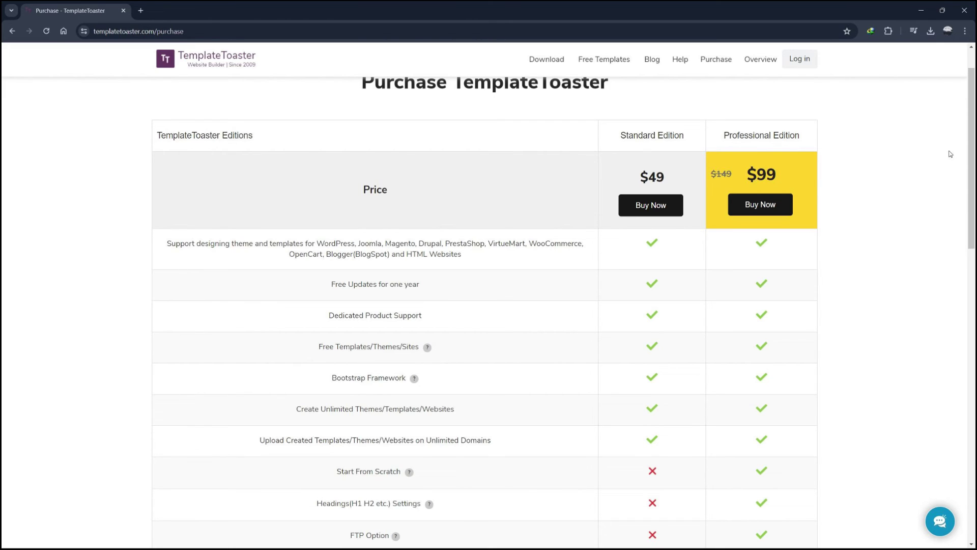
scroll(970, 152, "down", 1)
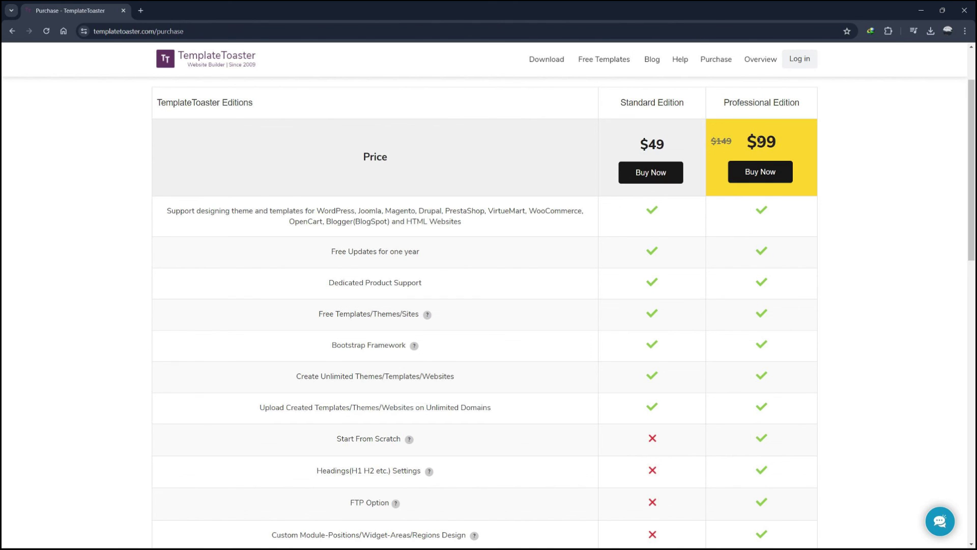
left_click_drag(972, 179, 974, 191)
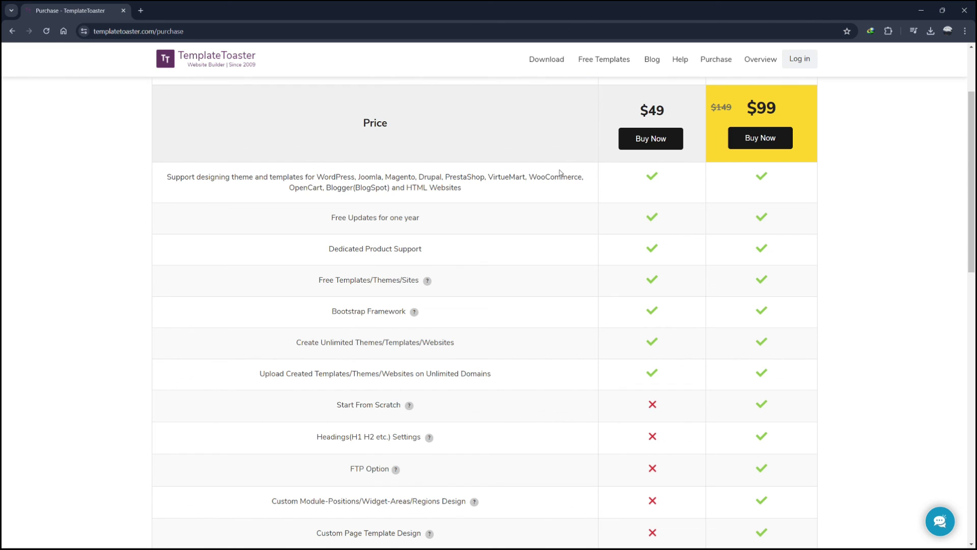